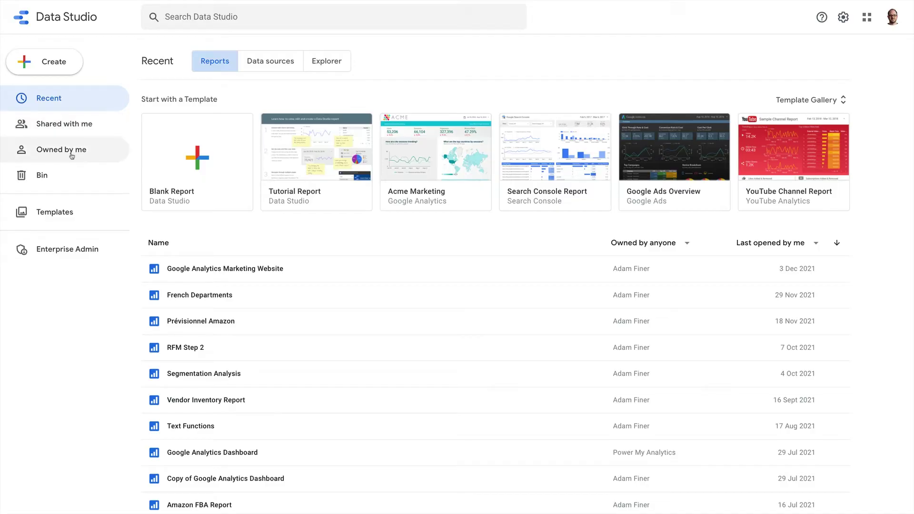
- Switch the home page to the Data sources list and open the Create menu
left_click(44, 64)
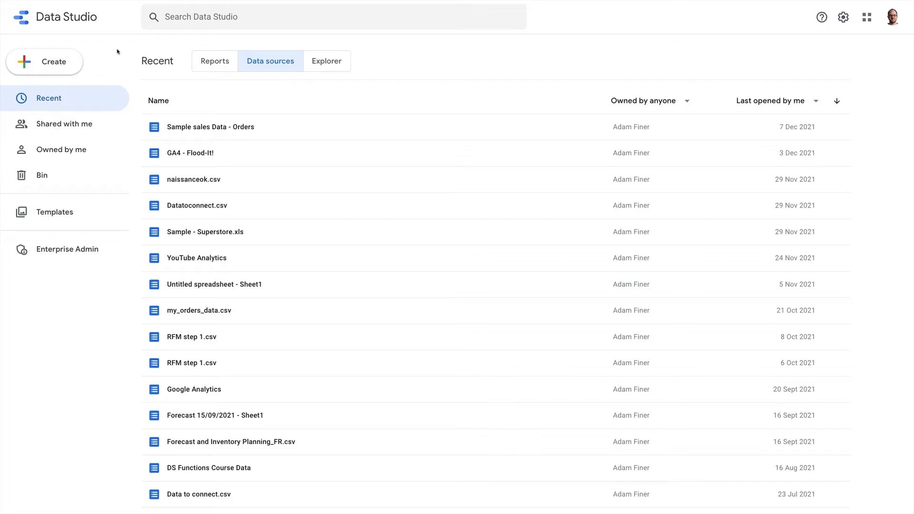
left_click(53, 65)
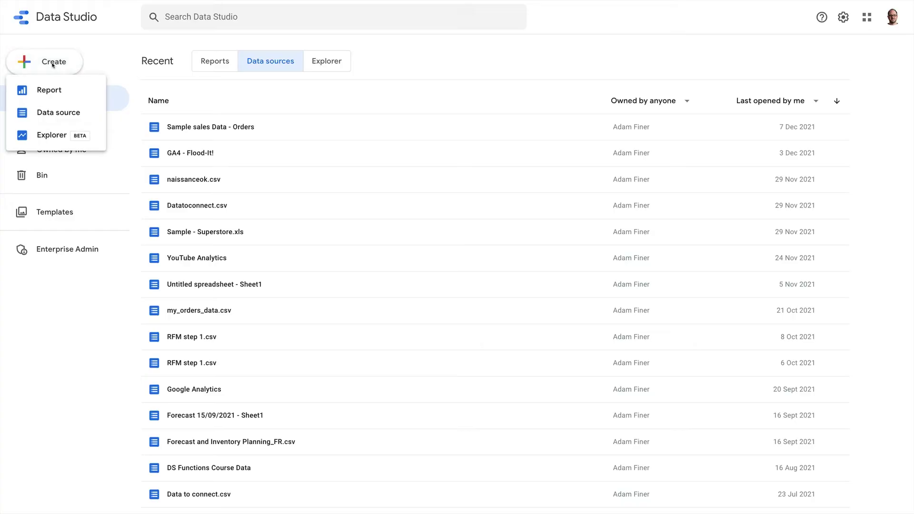
- Start a new untitled data source and locate the Google Connectors and Partner Connectors headings
left_click(60, 115)
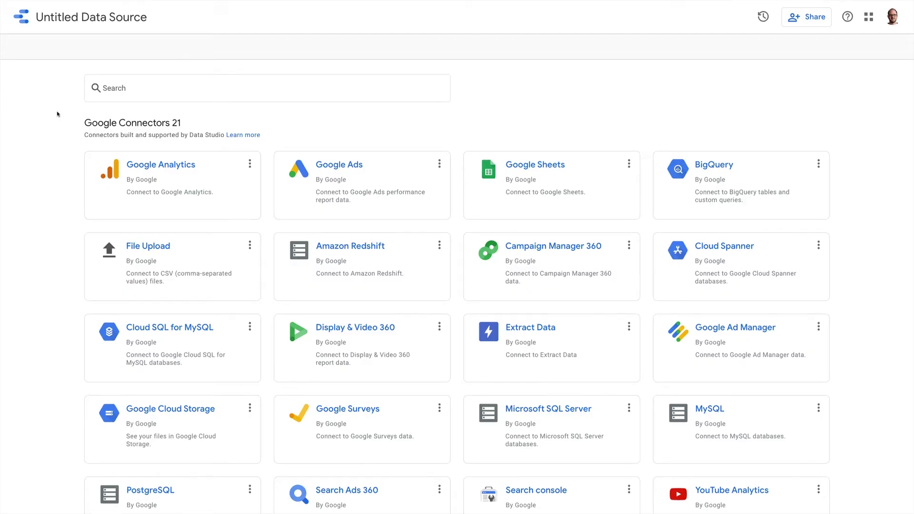
scroll(84, 175, "down", 1)
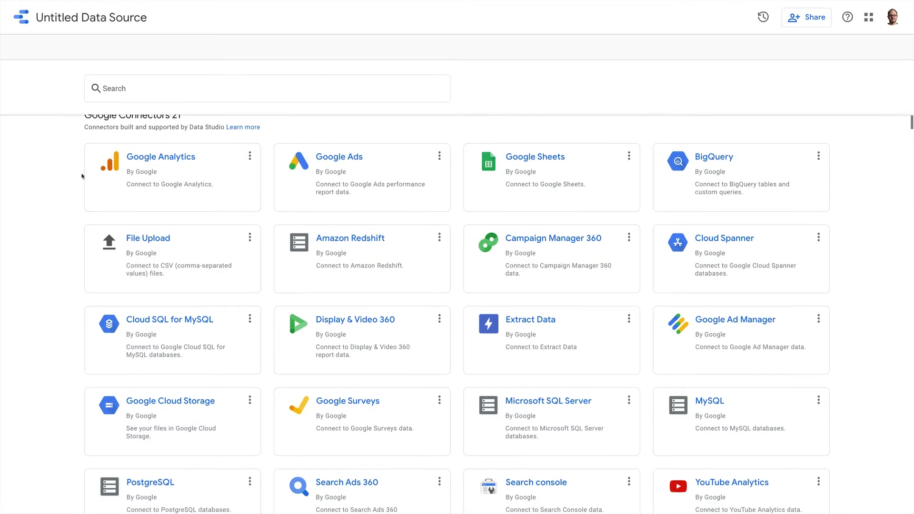
scroll(88, 145, "up", 1)
double_click(97, 124)
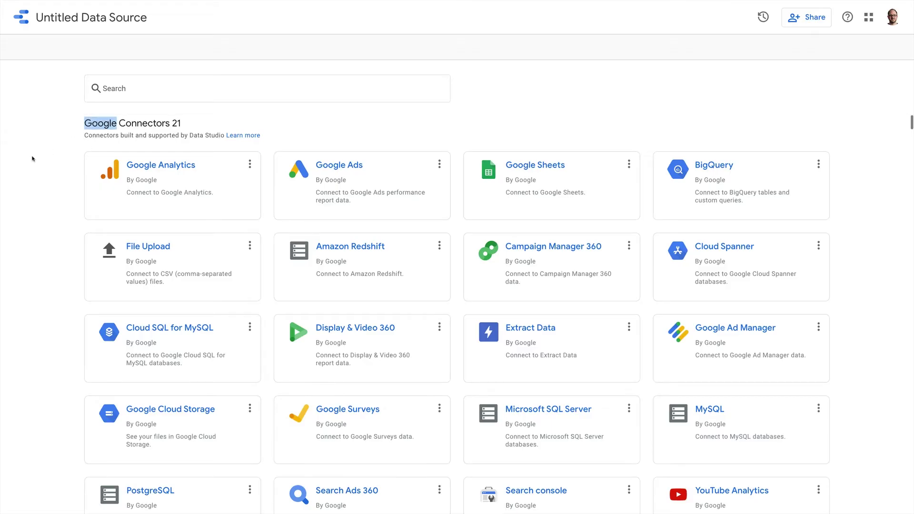
scroll(97, 138, "down", 10)
double_click(97, 138)
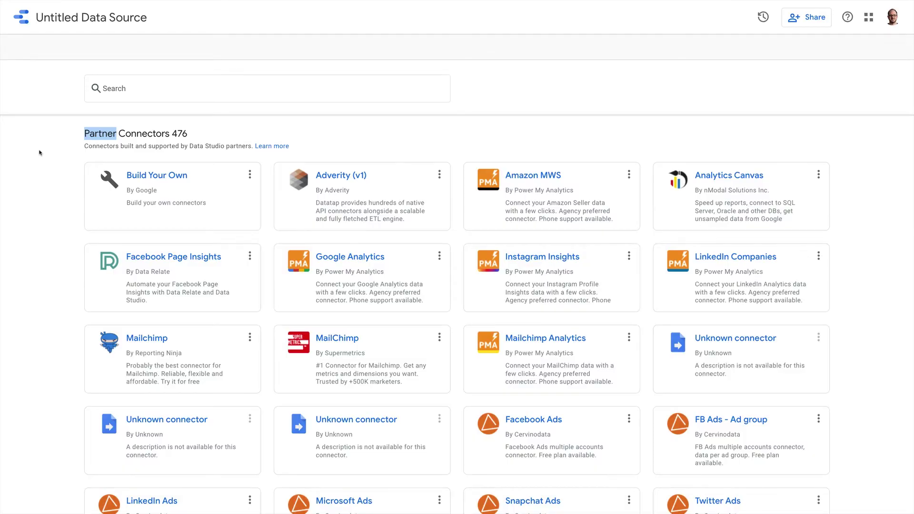
- Scroll down through the connector galleries and back up to the top
scroll(39, 152, "down", 20)
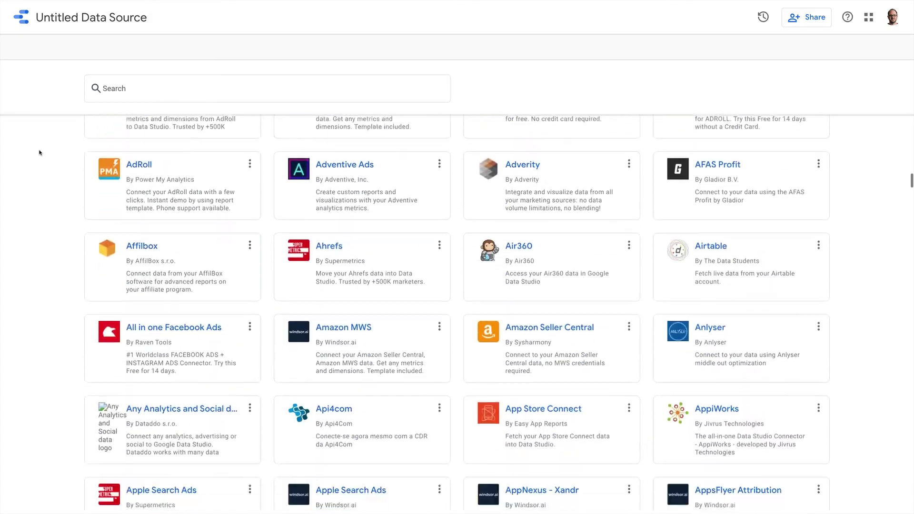
scroll(39, 153, "down", 20)
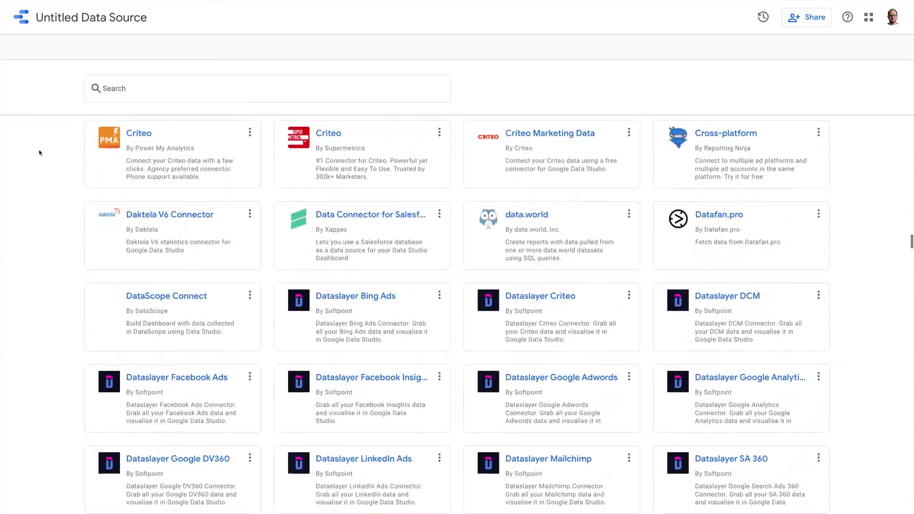
scroll(39, 153, "down", 20)
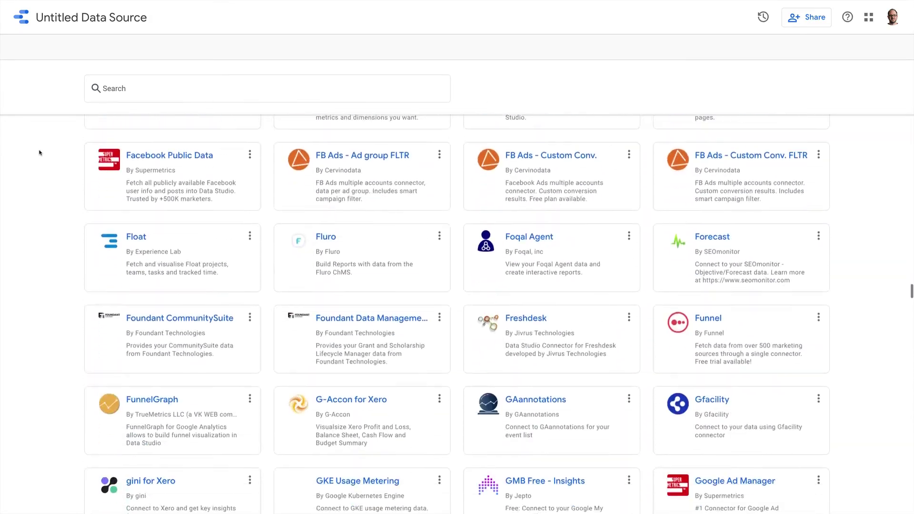
scroll(39, 152, "down", 20)
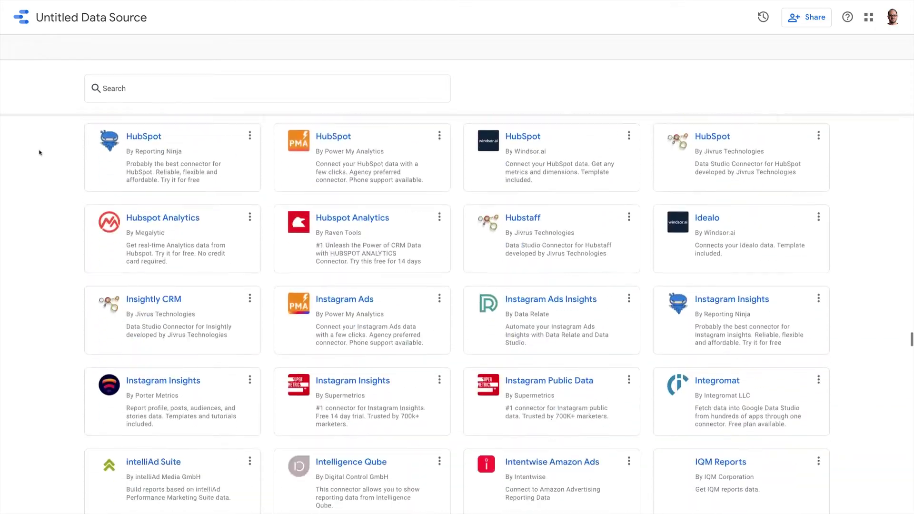
scroll(39, 152, "down", 20)
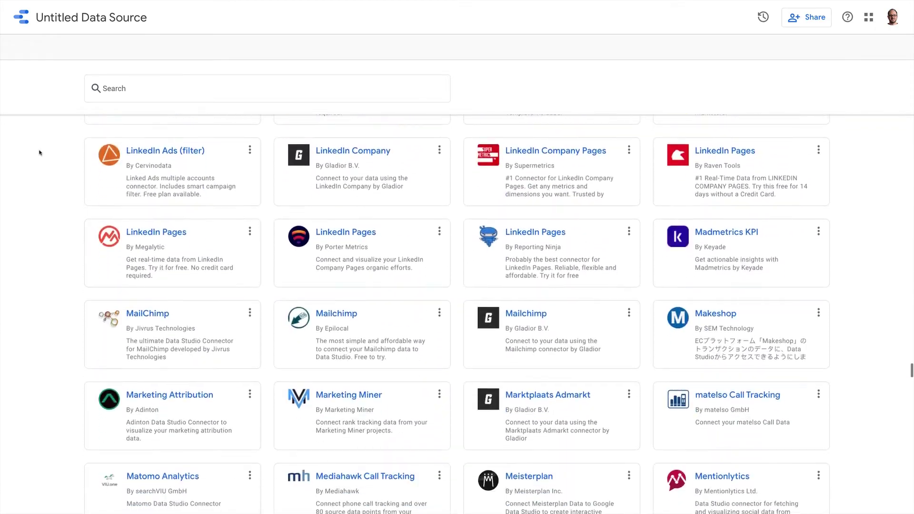
scroll(40, 152, "up", 20)
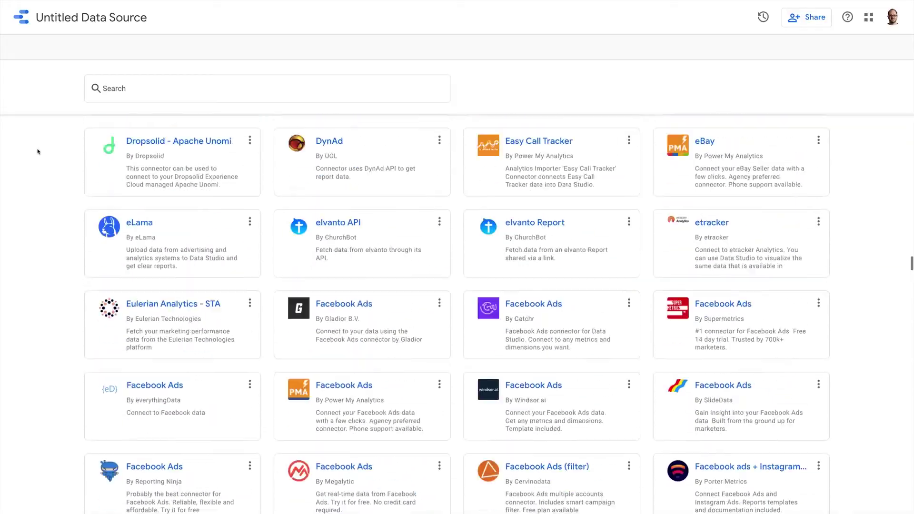
scroll(37, 151, "up", 20)
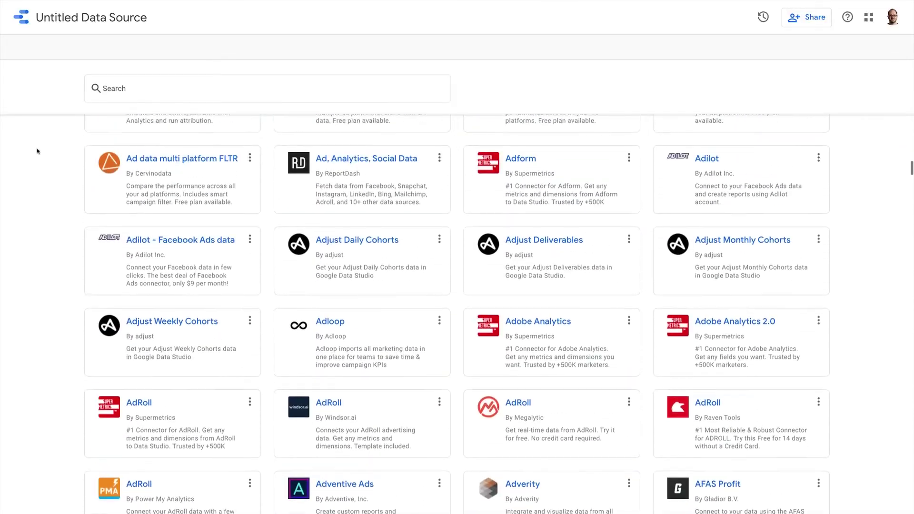
scroll(38, 152, "up", 10)
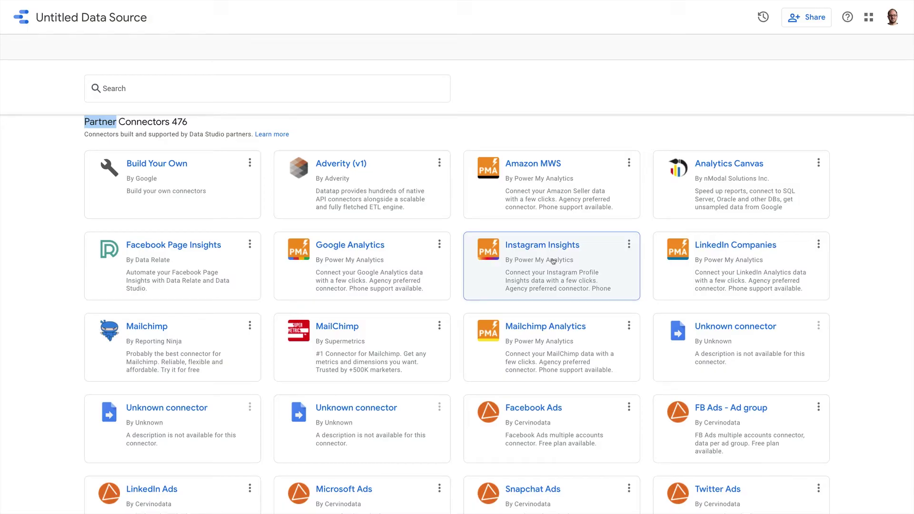
scroll(553, 261, "up", 10)
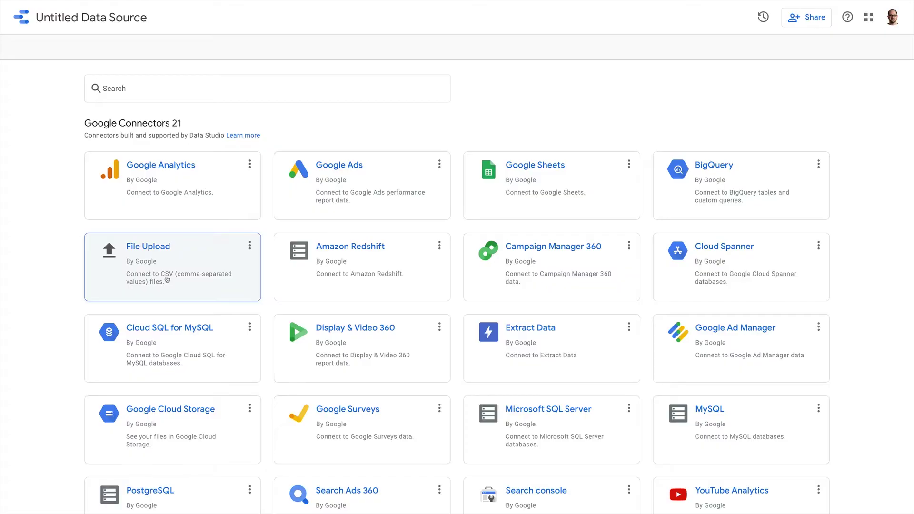
- Upload Demo sales data.csv through the File Upload connector and connect the data source
left_click(209, 250)
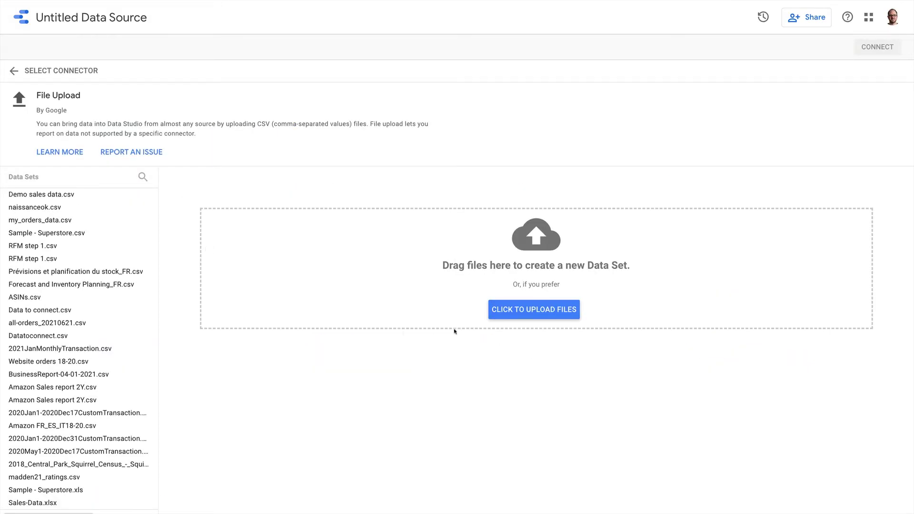
left_click(527, 312)
left_click(343, 179)
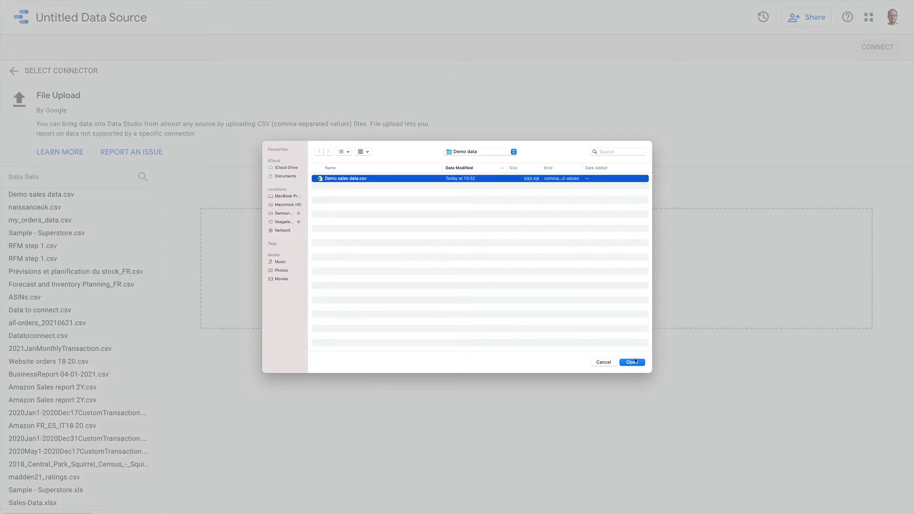
left_click(632, 362)
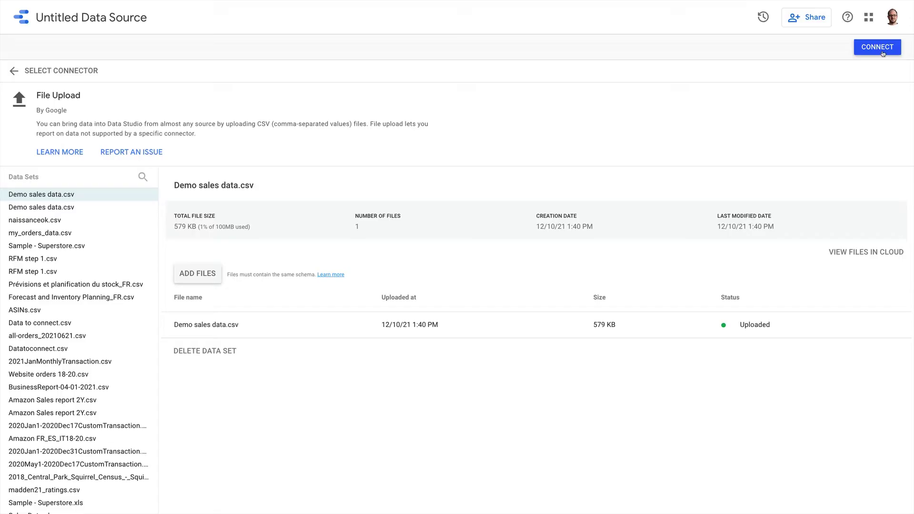
left_click(882, 51)
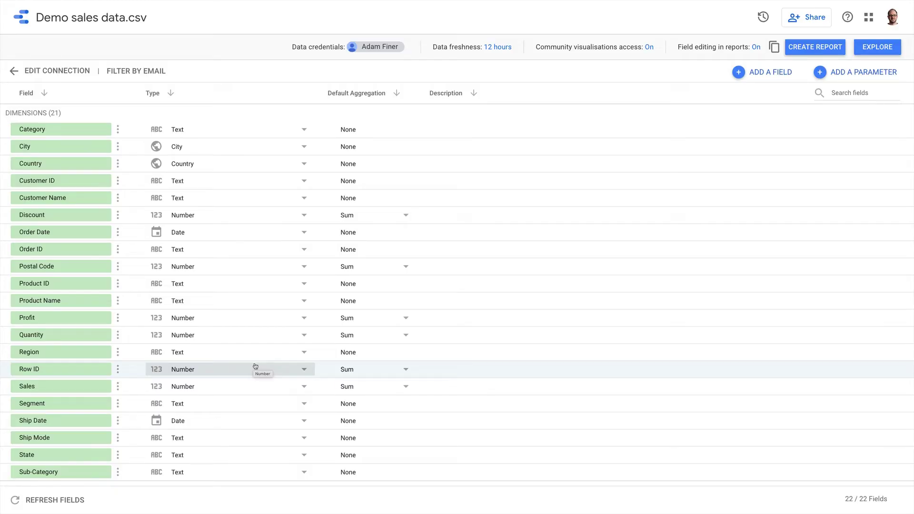
- Keep Discount's type as Number and begin a description for Customer Name
left_click(303, 214)
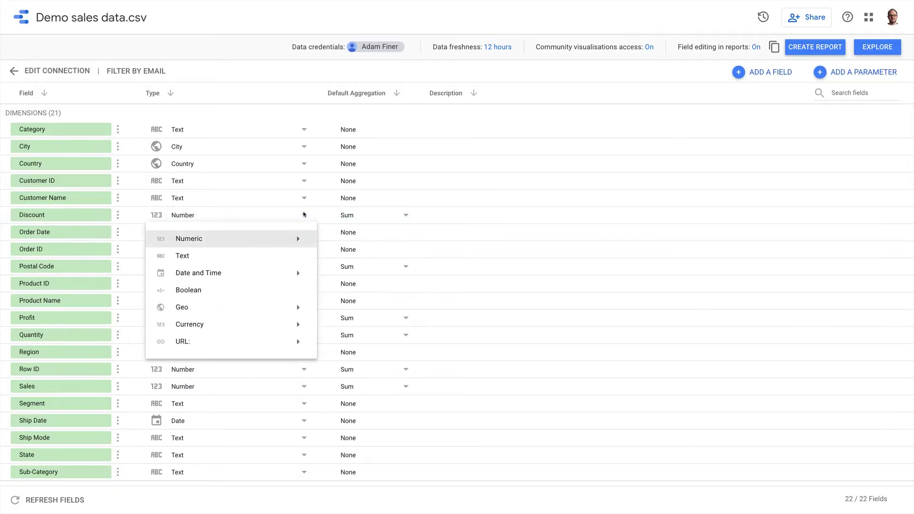
left_click(304, 215)
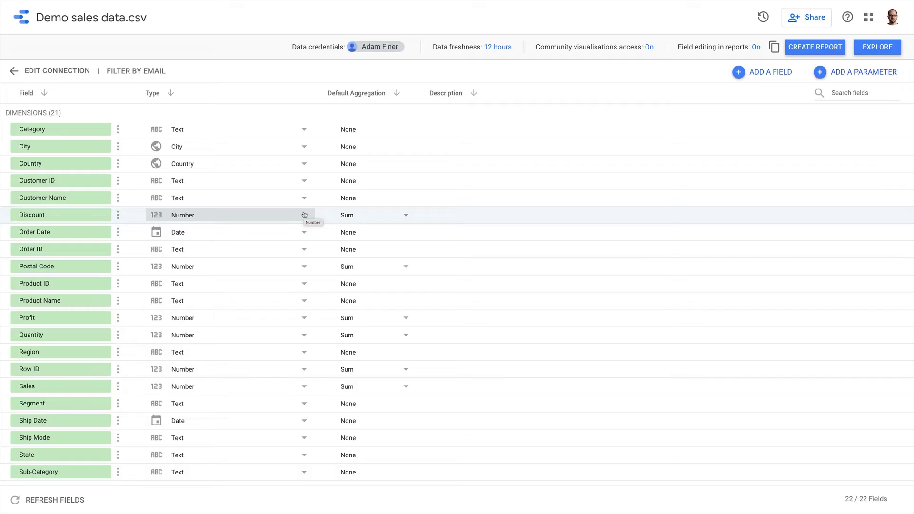
scroll(265, 265, "down", 1)
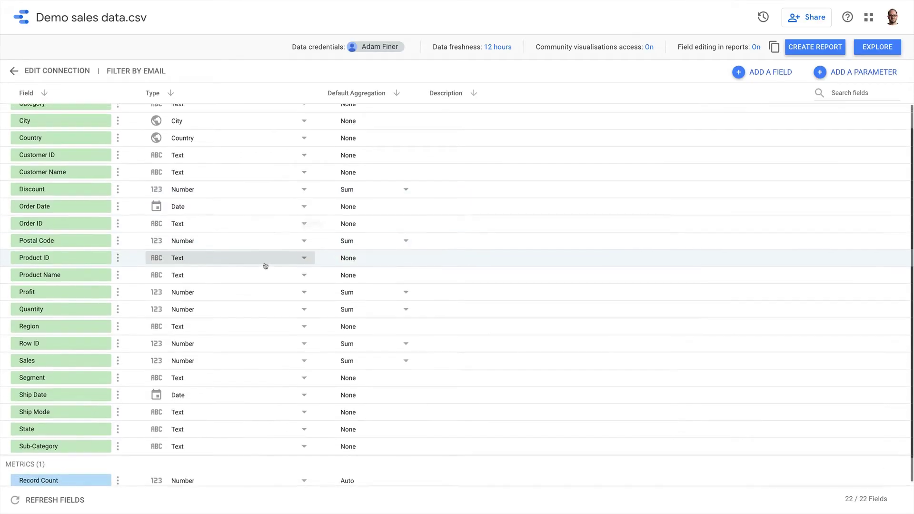
scroll(265, 265, "up", 1)
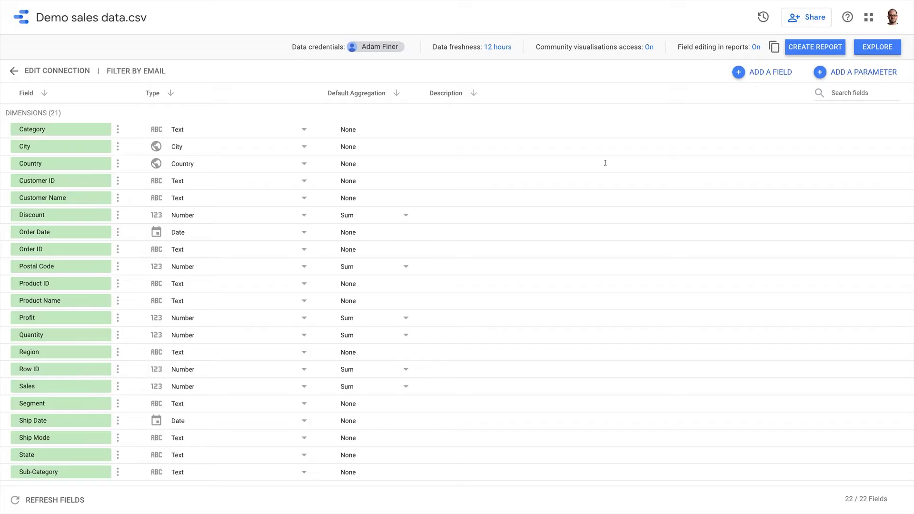
left_click(501, 194)
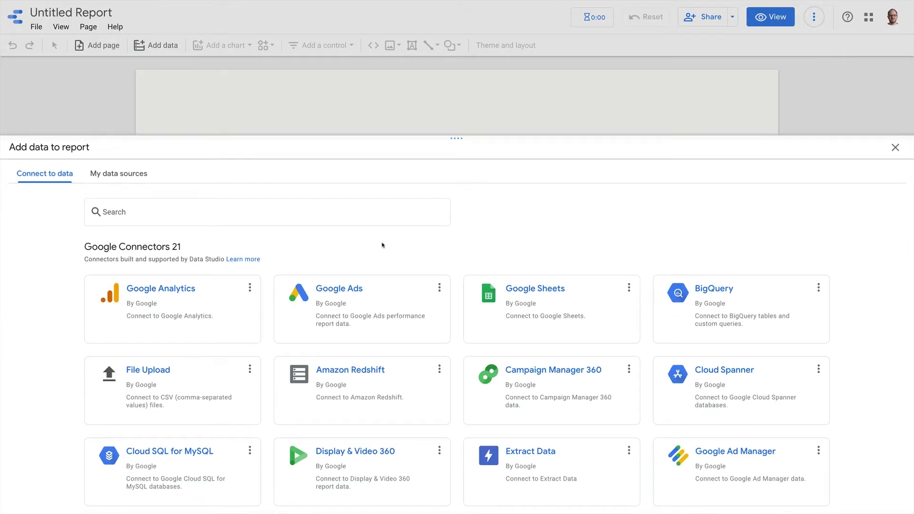
- Add Demo sales data.csv from My data sources to the report
left_click(127, 174)
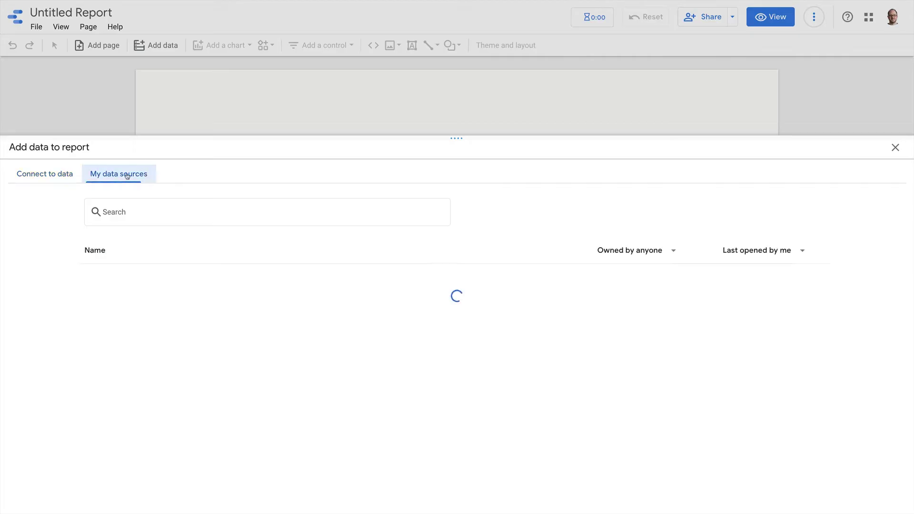
left_click(139, 279)
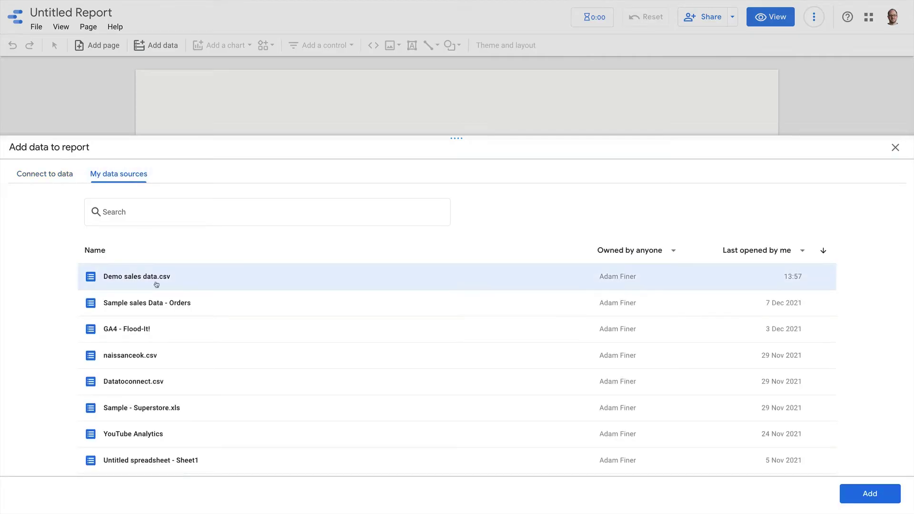
left_click(866, 494)
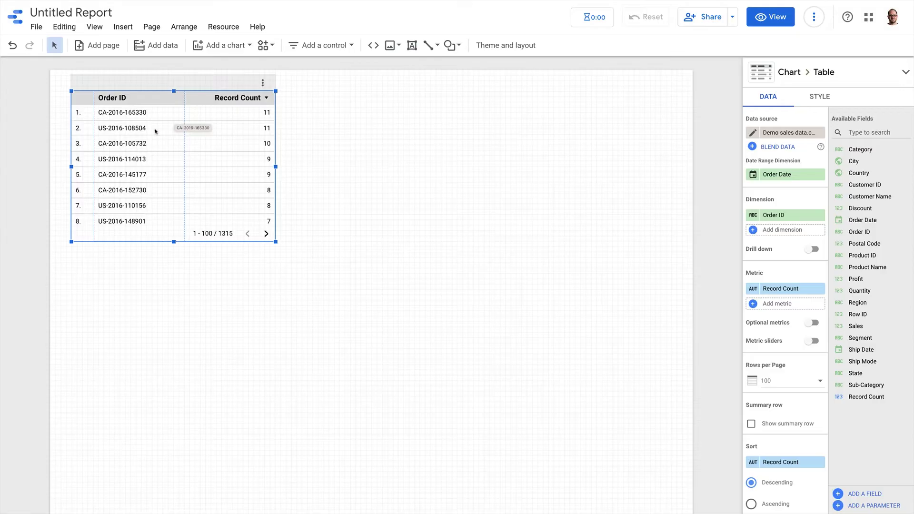
- Delete the default table, keeping Demo sales data.csv as the data source
key("Delete")
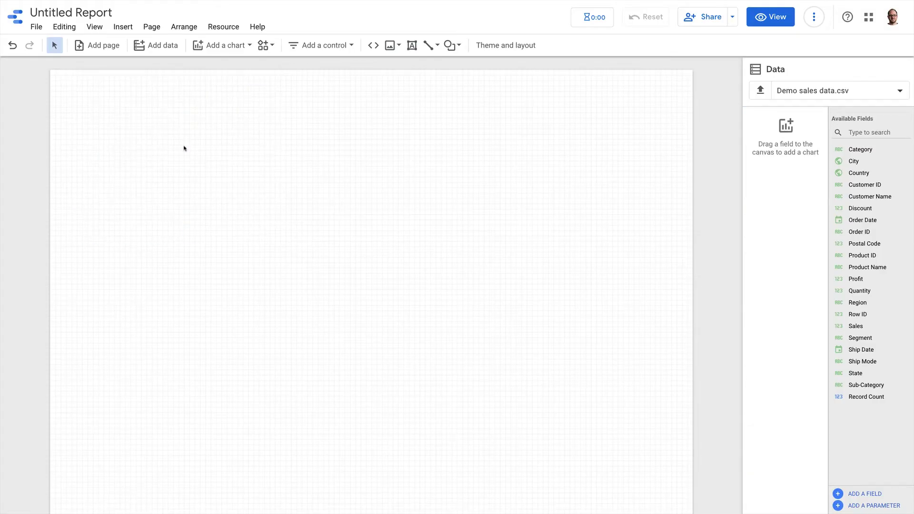
left_click(863, 90)
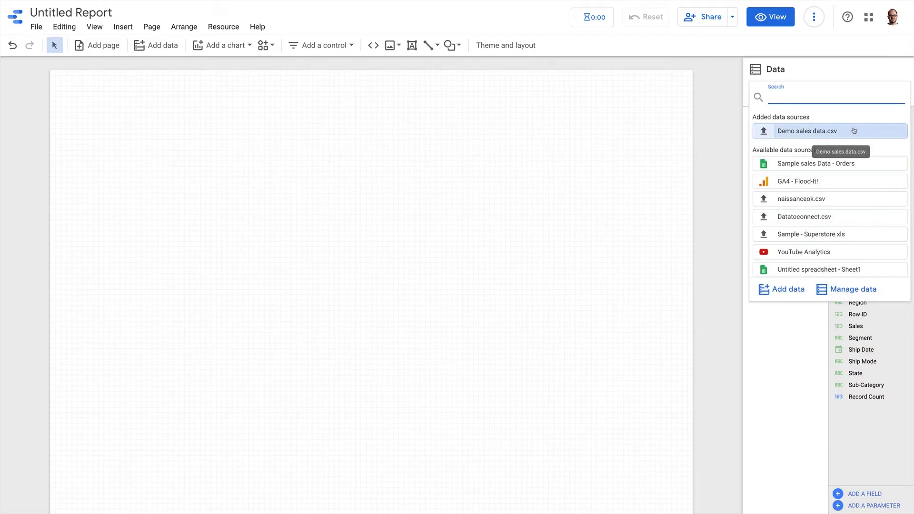
left_click(843, 83)
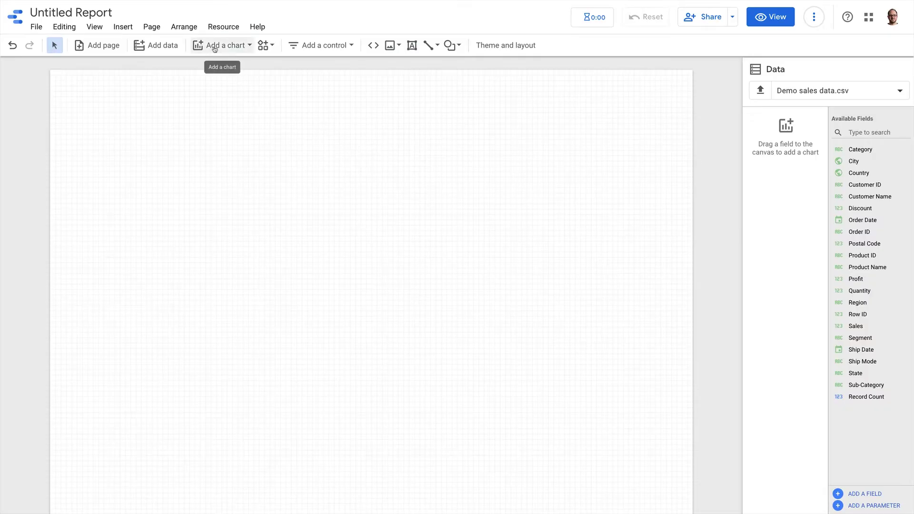
- Place a Record Count scorecard at the top-left of the page
left_click(127, 28)
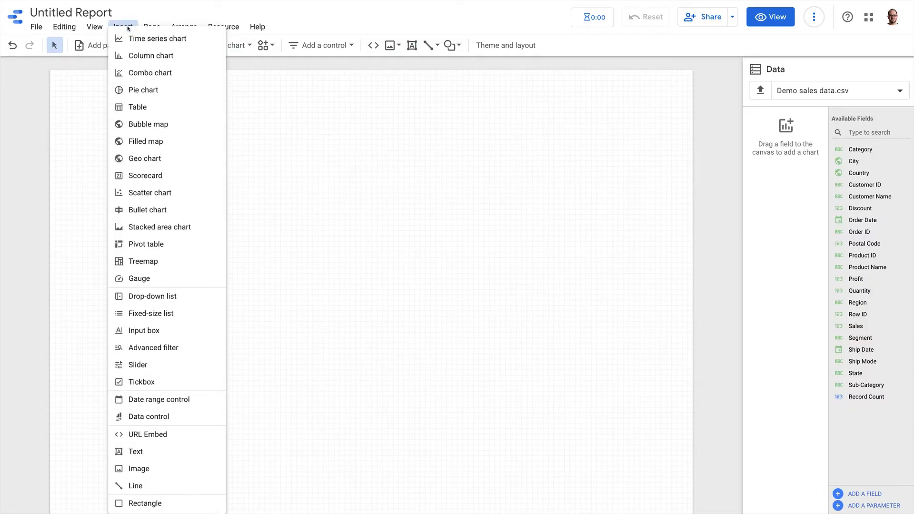
left_click(127, 28)
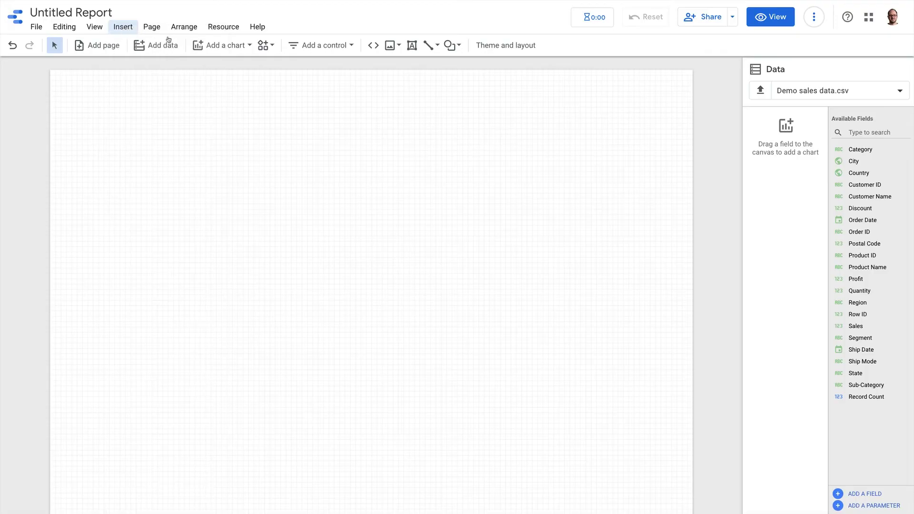
left_click(210, 48)
left_click(208, 113)
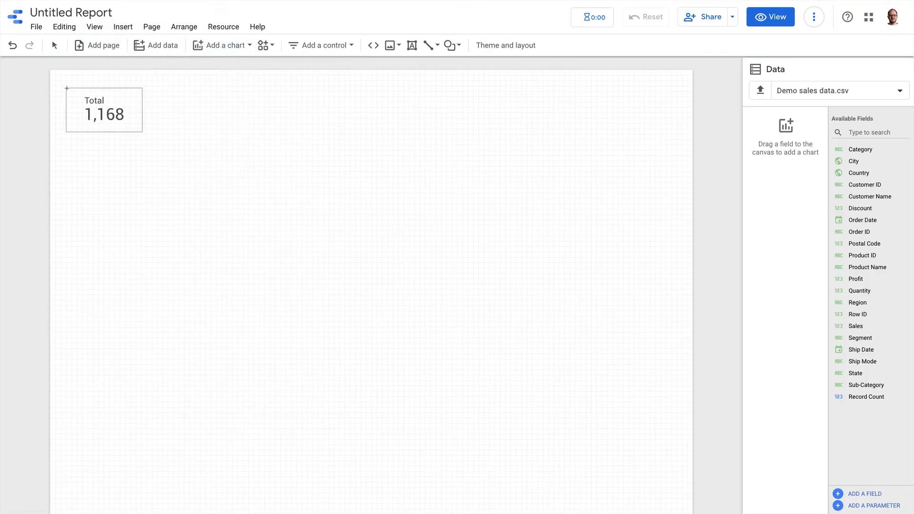
left_click(69, 87)
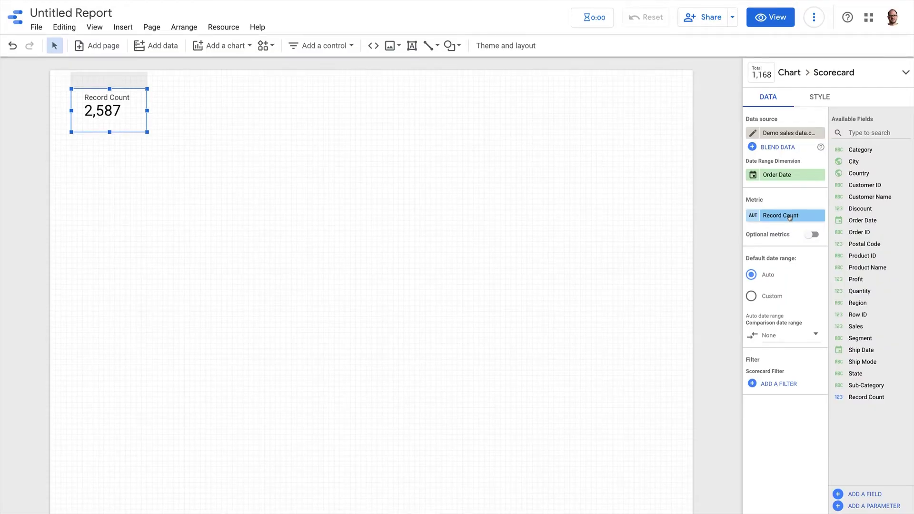
- Replace the Record Count metric with Quantity (9,837) and choose a Custom default date range
left_click(790, 217)
left_click(789, 206)
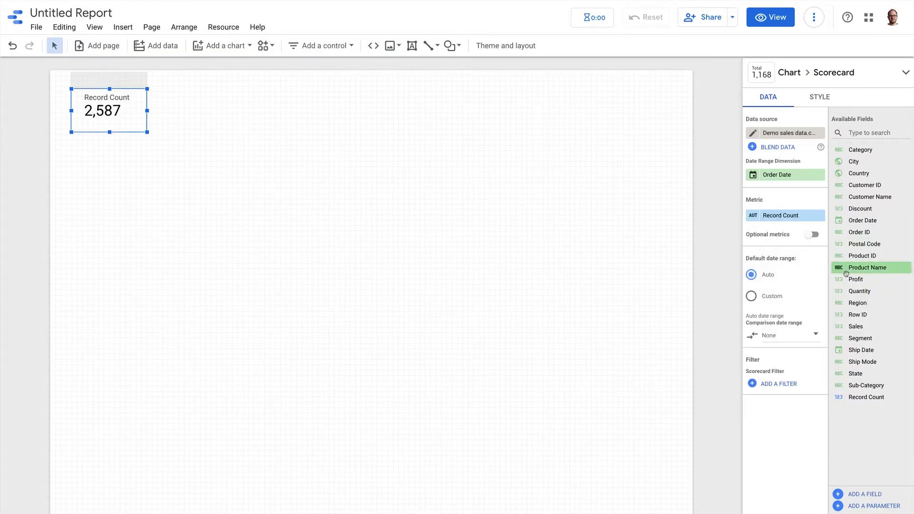
left_click_drag(852, 292, 123, 121)
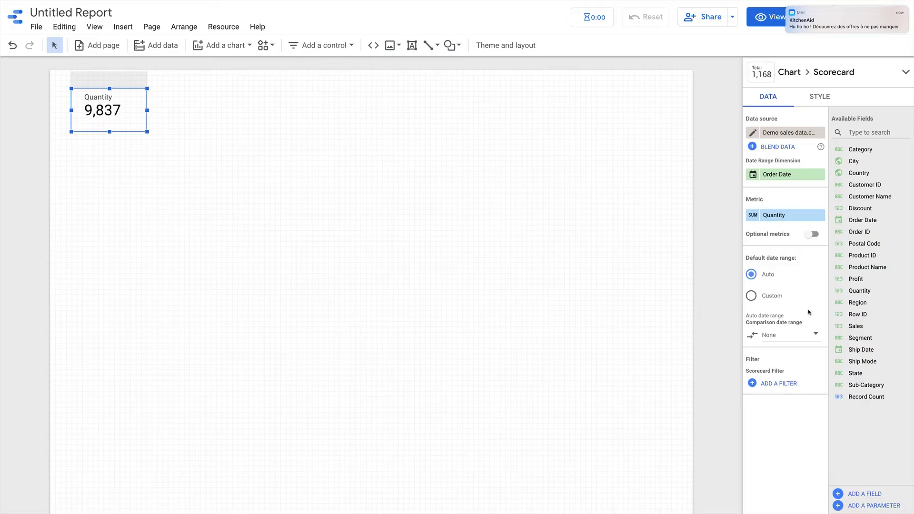
left_click(751, 296)
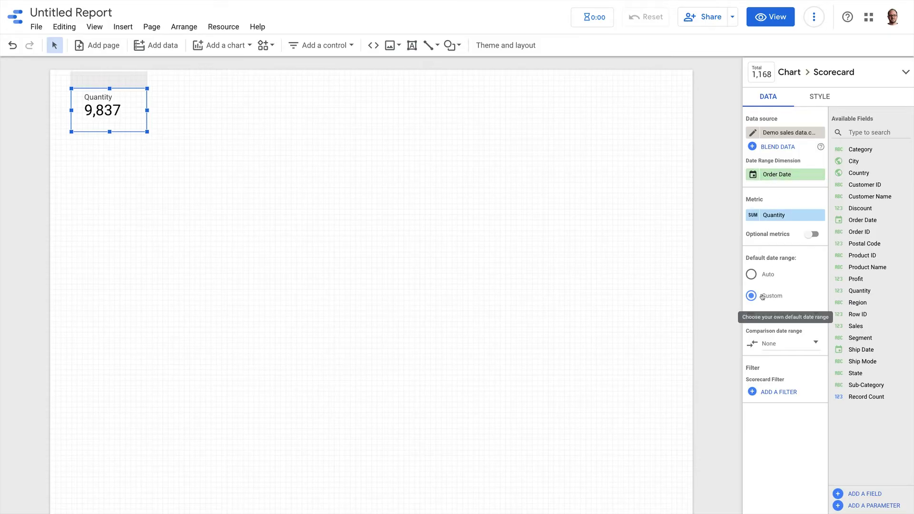
- Set the scorecard's custom default date range to Last quarter
left_click(816, 316)
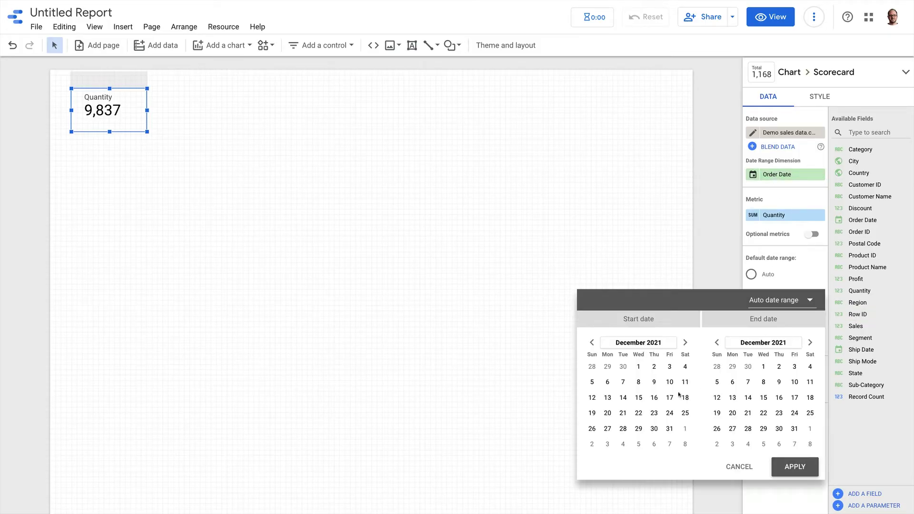
left_click(811, 304)
scroll(805, 291, "up", 8)
scroll(804, 291, "down", 3)
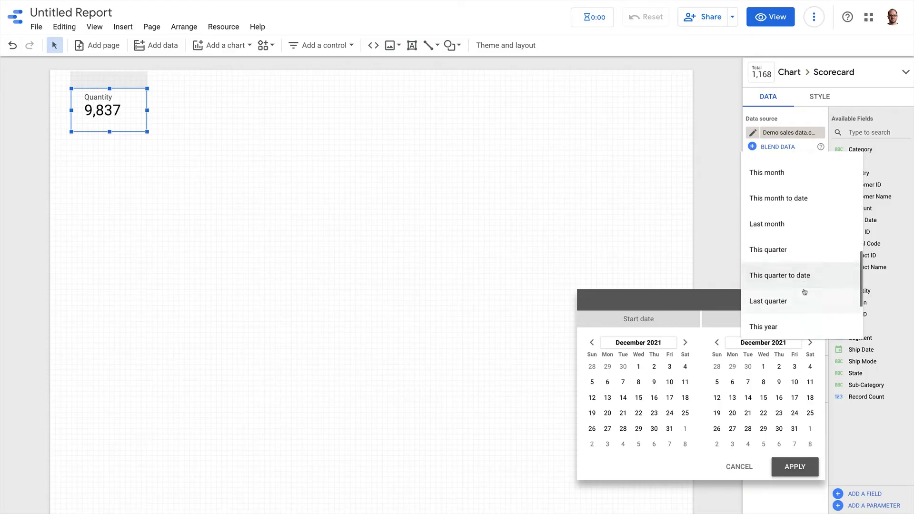
left_click(780, 302)
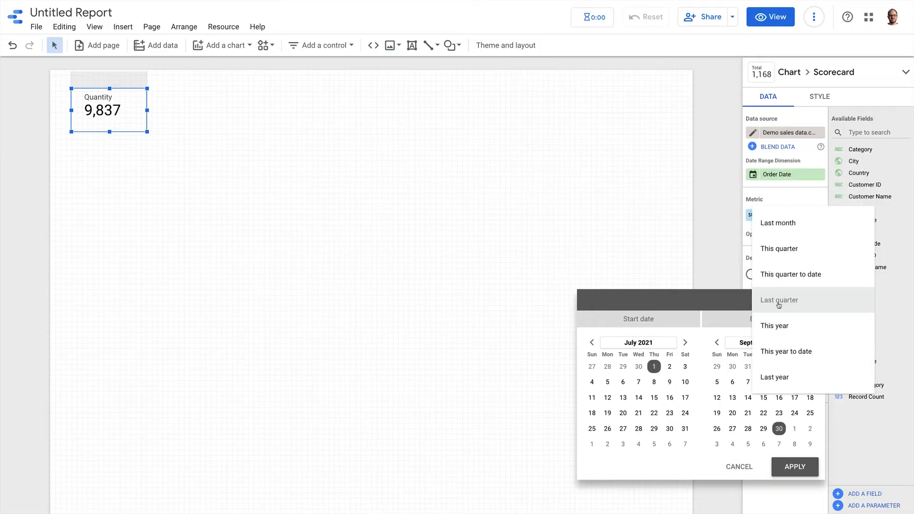
left_click(793, 466)
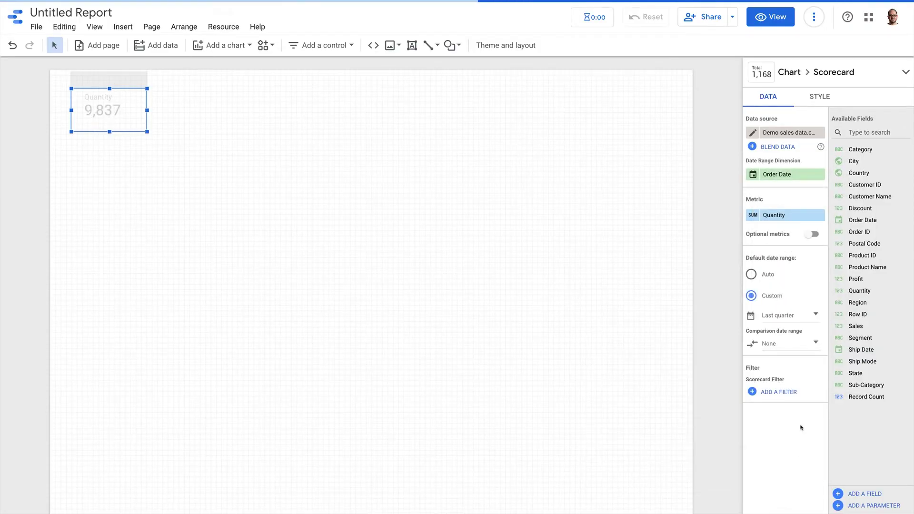
- Add a Previous period comparison, then revert the scorecard to the Auto date range
left_click(815, 342)
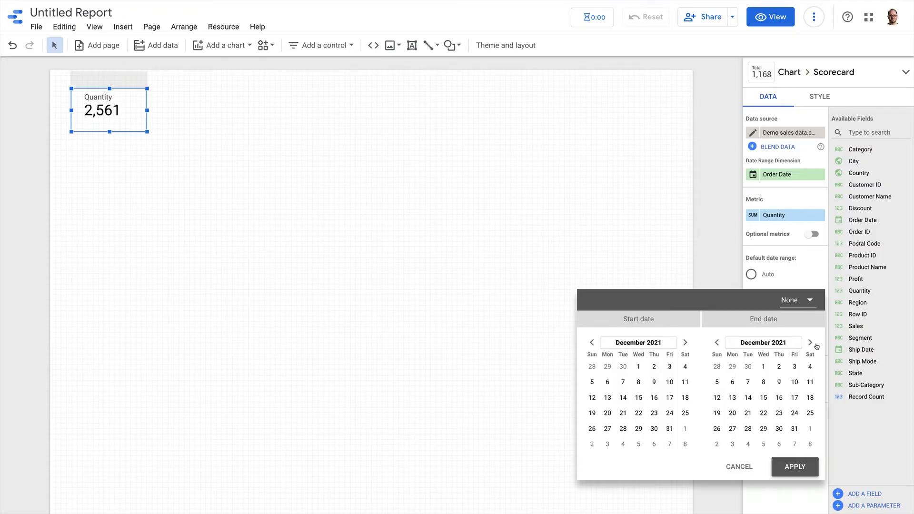
left_click(810, 300)
left_click(807, 248)
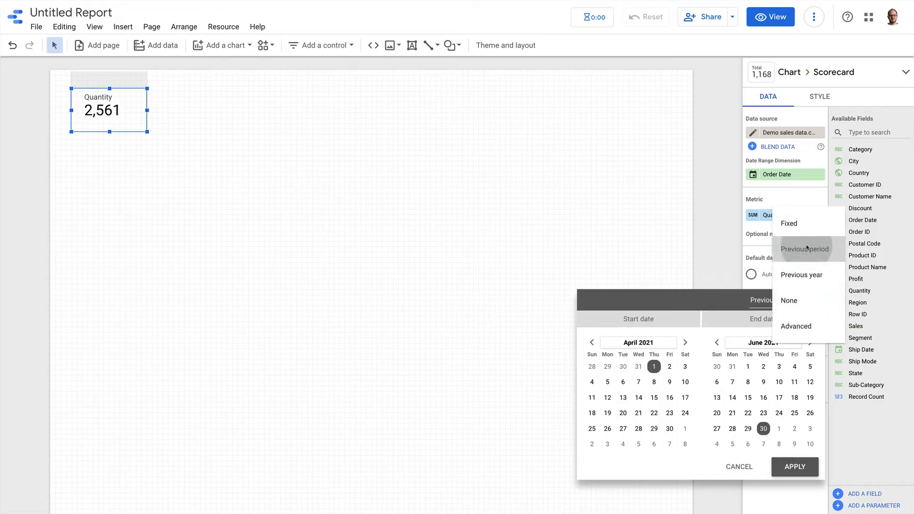
left_click(810, 474)
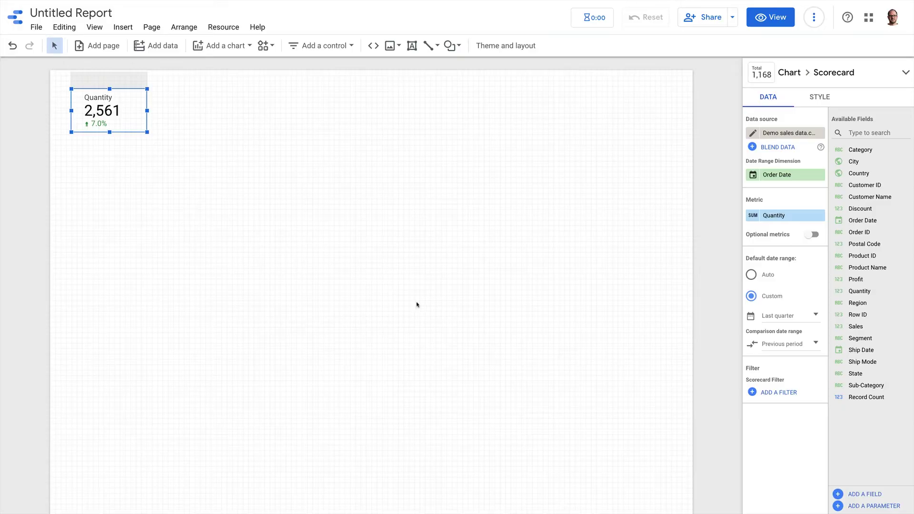
left_click(752, 275)
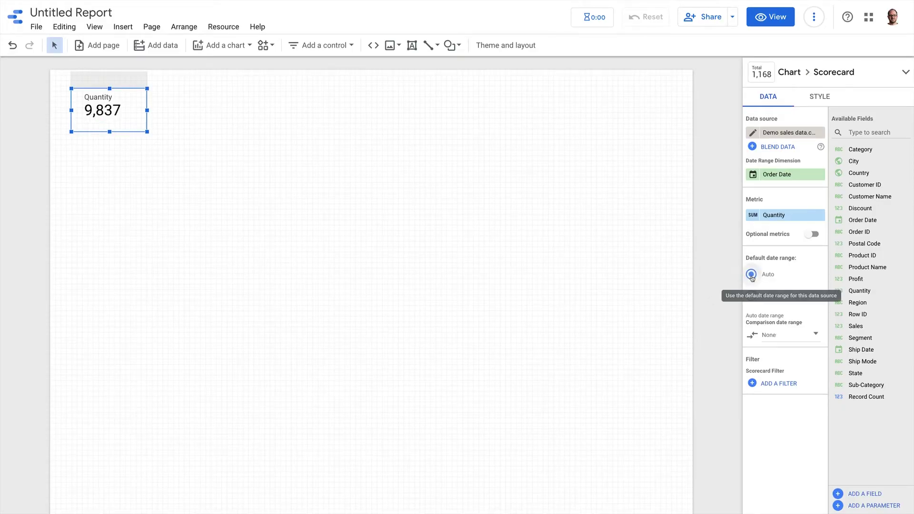
- Start a scorecard filter named 'Technology' on the Category field
left_click(783, 386)
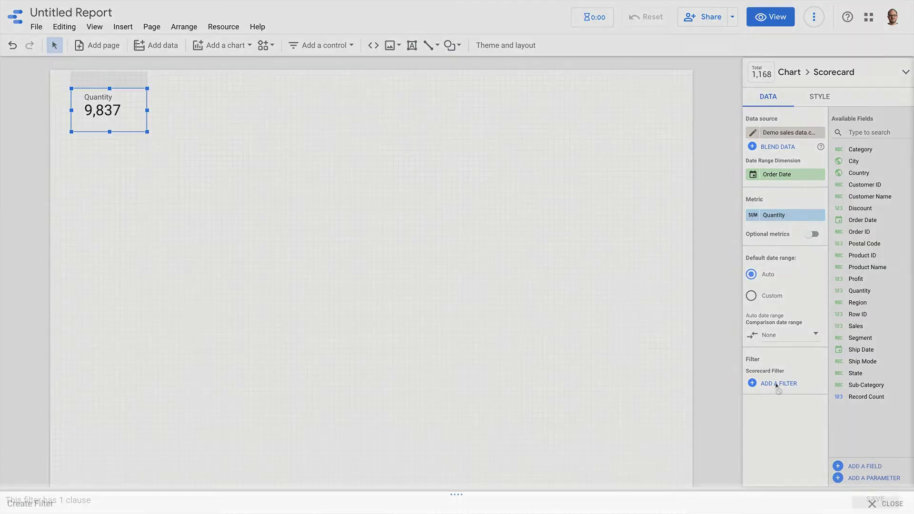
left_click(38, 286)
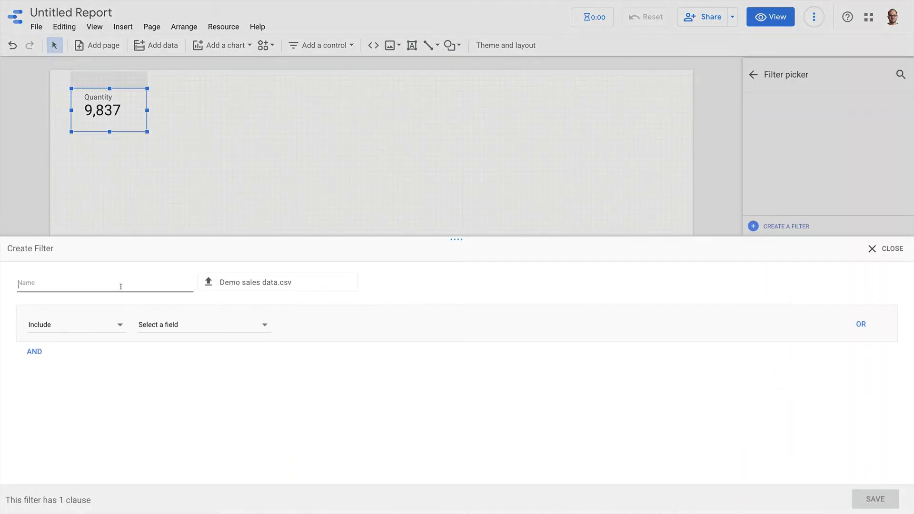
type("Technology")
left_click(185, 329)
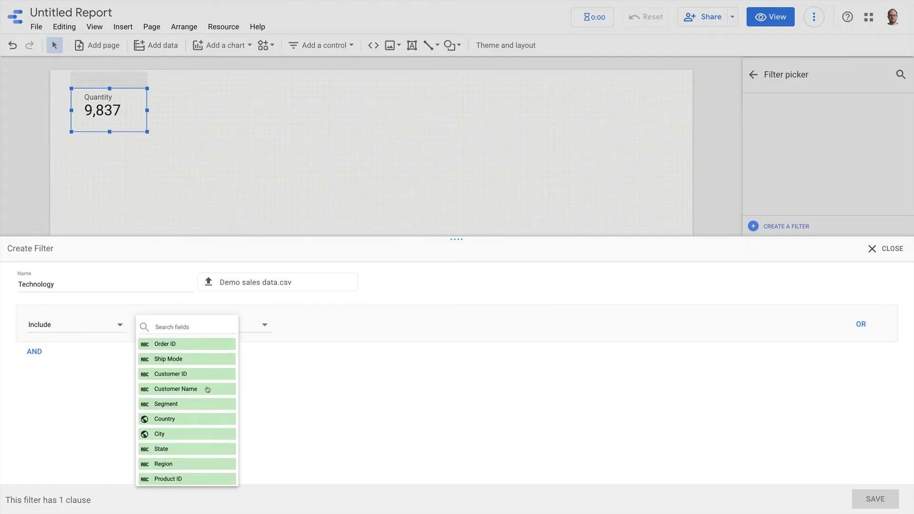
scroll(206, 391, "down", 3)
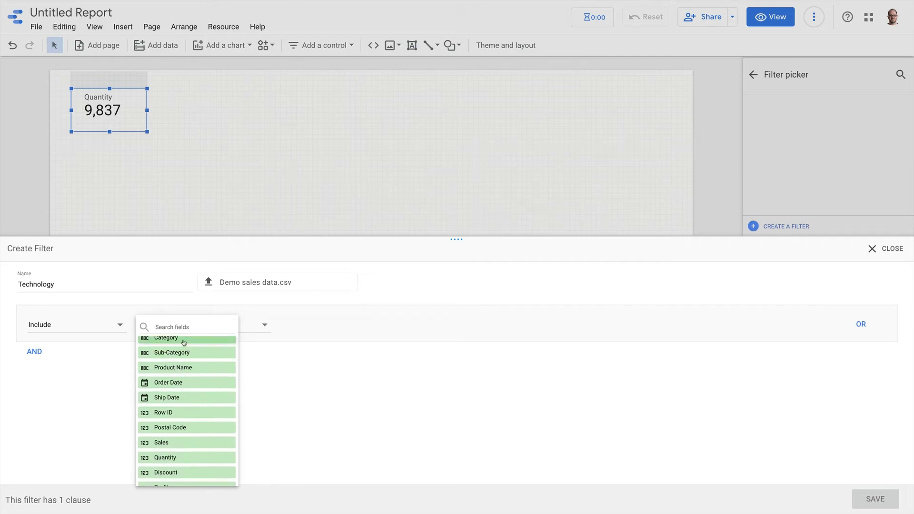
left_click(182, 338)
- Make Category exactly match 'Technologyt', save the filter, then remove it from the scorecard
left_click(324, 330)
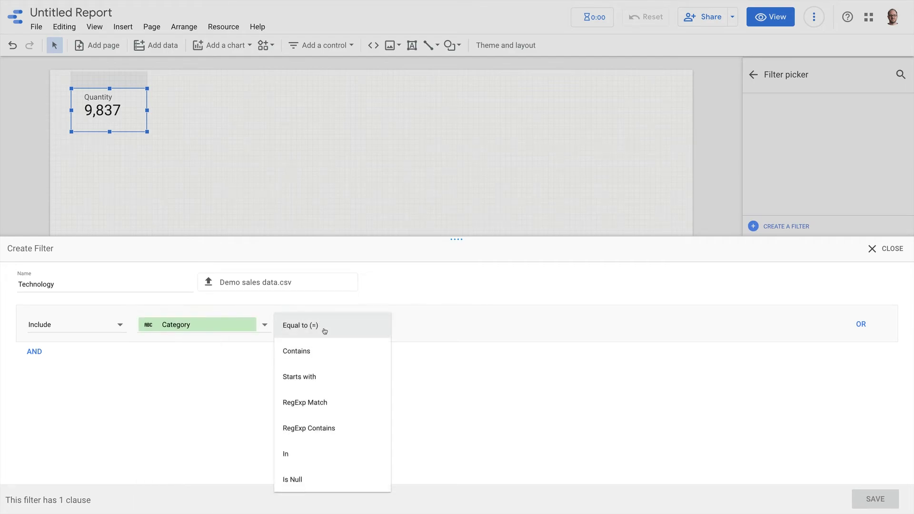
left_click(324, 329)
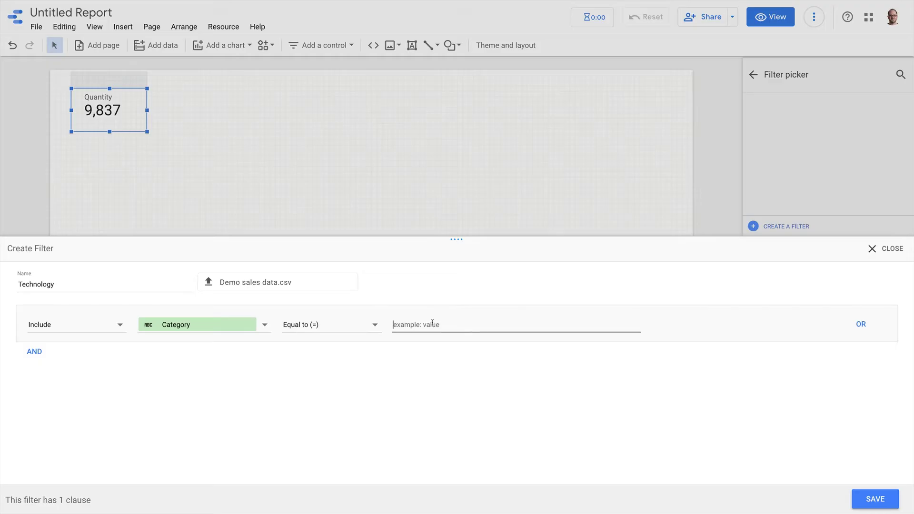
type("Technologyt")
left_click(875, 499)
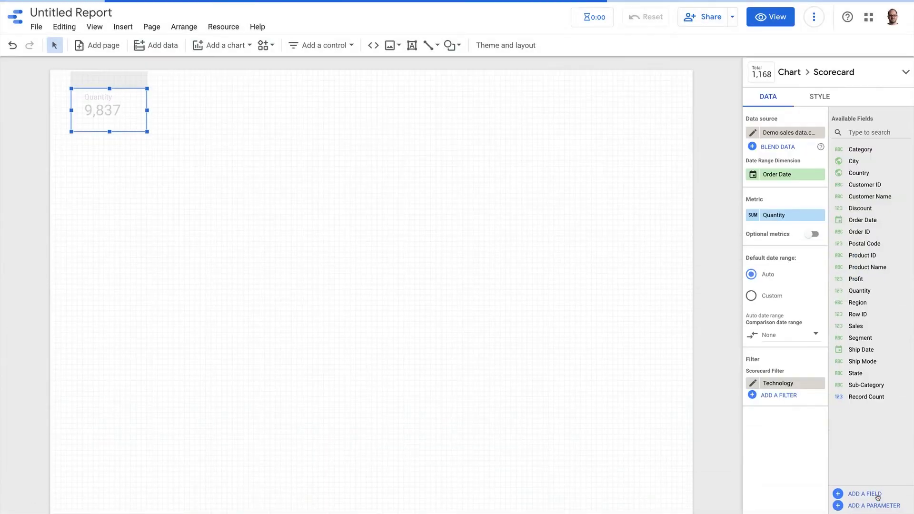
left_click(820, 384)
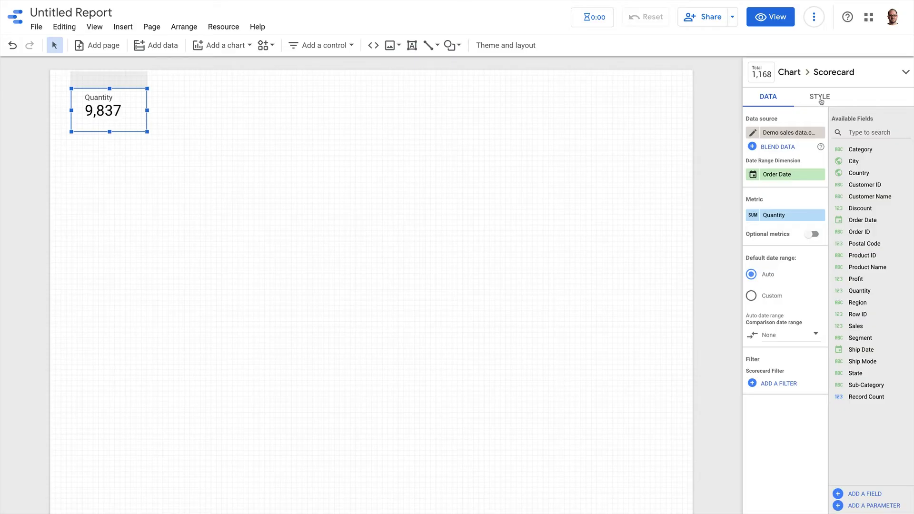
- In the scorecard's STYLE options, add a new conditional formatting rule
left_click(821, 101)
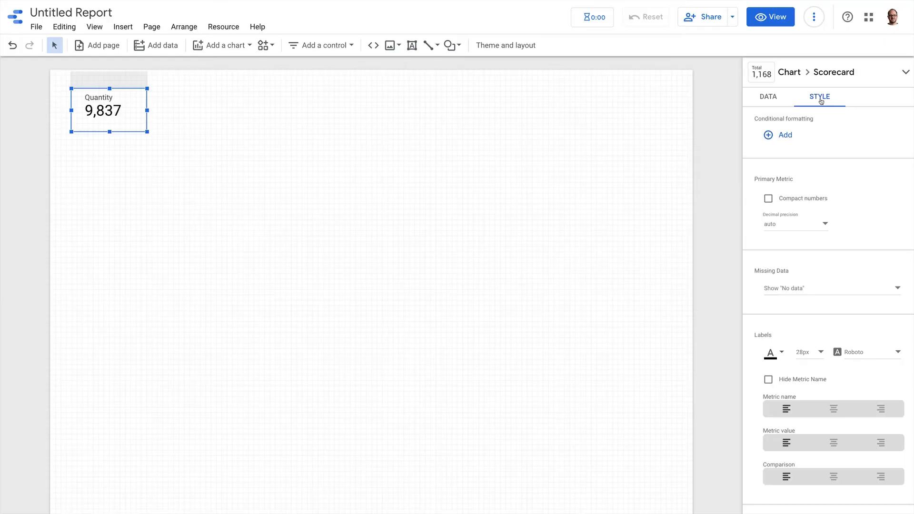
left_click(768, 135)
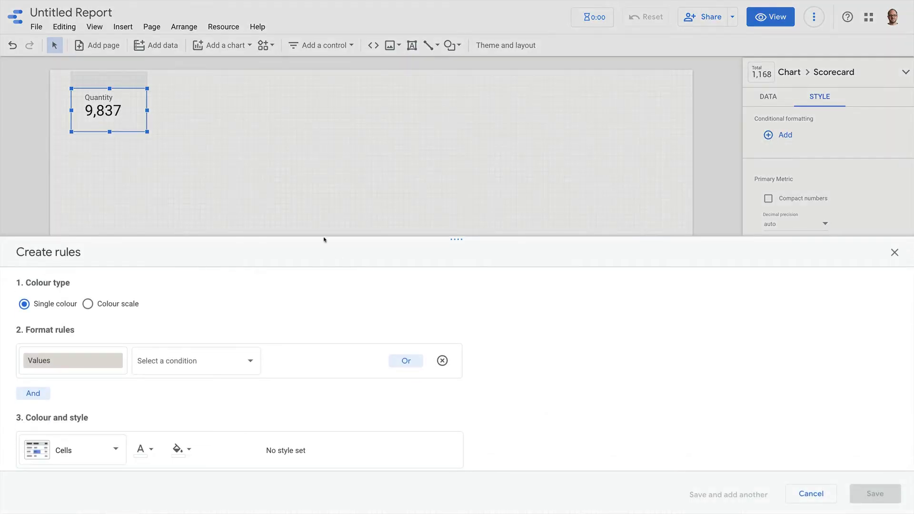
- Close the conditional formatting rule editor without a rule and show Quantity as compact numbers (9.8K)
left_click(190, 357)
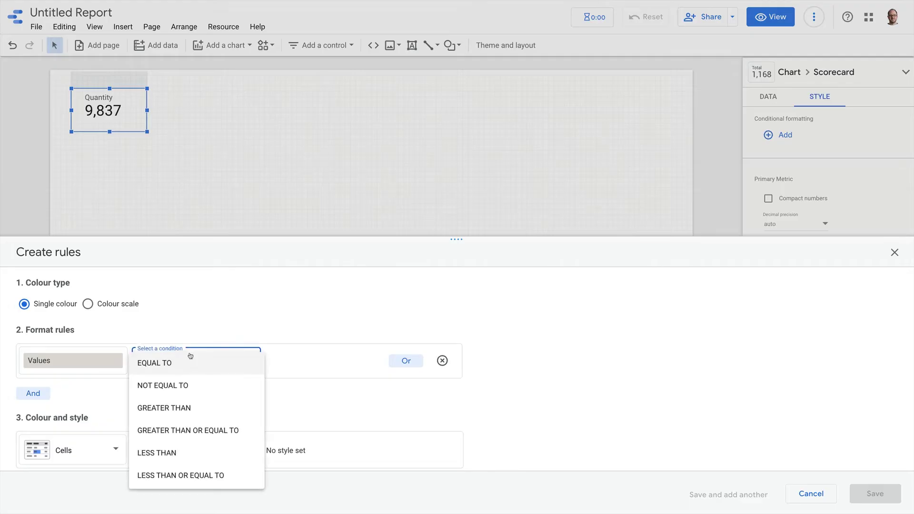
left_click(252, 329)
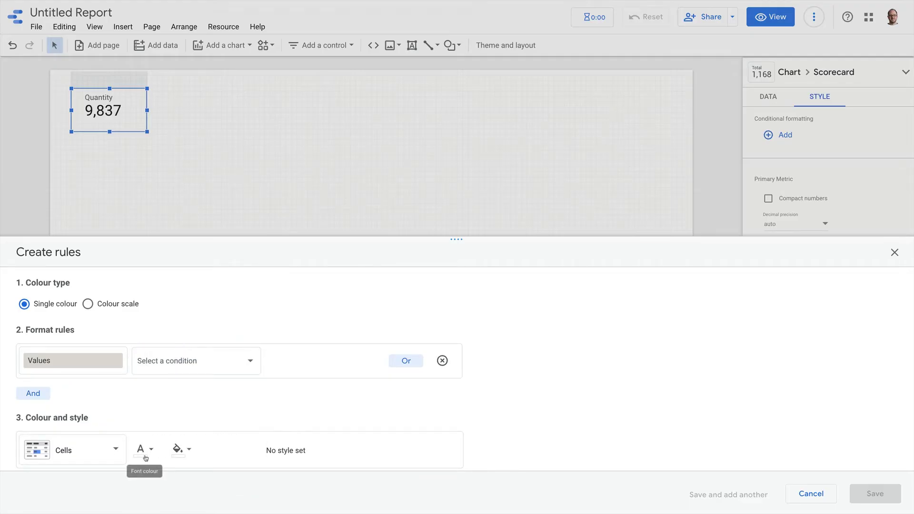
left_click(894, 254)
left_click(768, 199)
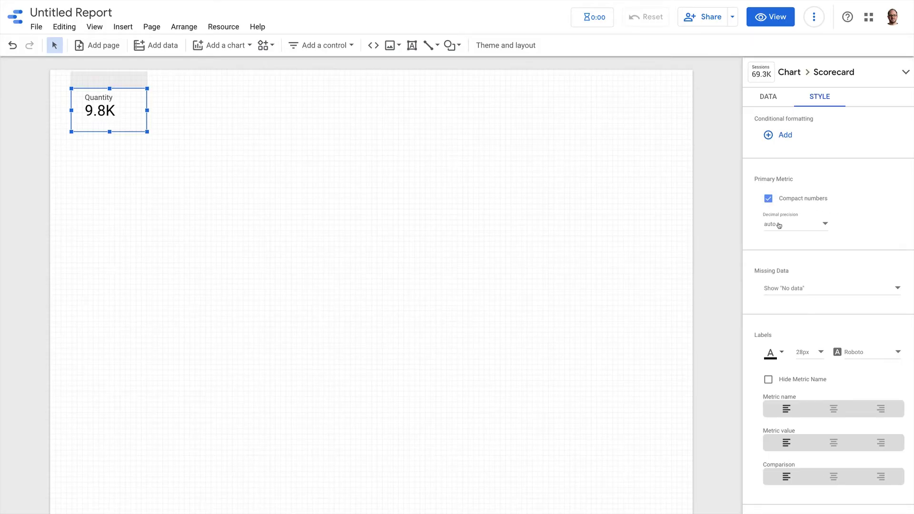
- Give the Quantity scorecard a grey border, keeping the metric name left-aligned
scroll(799, 338, "down", 3)
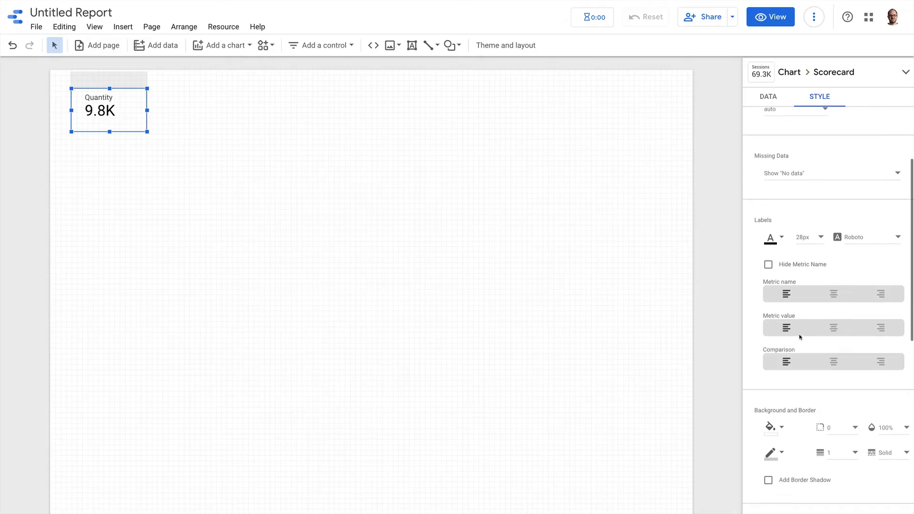
left_click(831, 296)
left_click(785, 295)
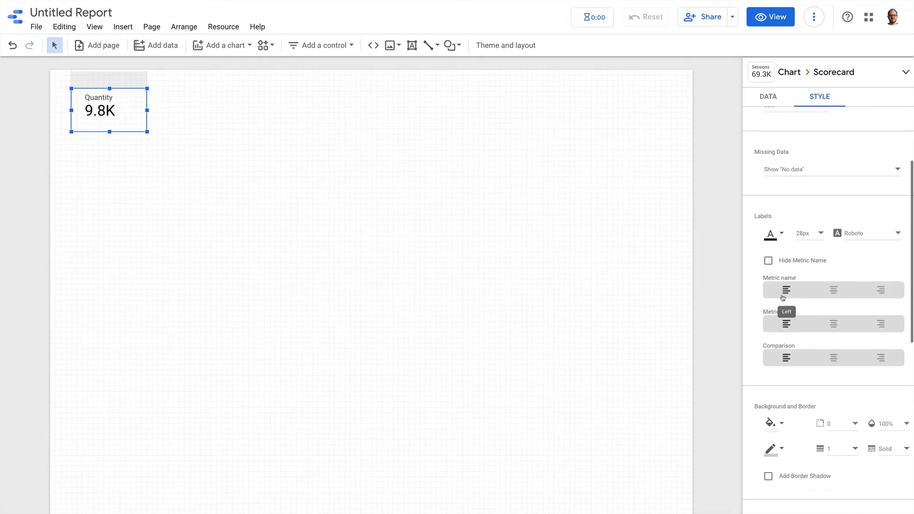
scroll(788, 305, "down", 3)
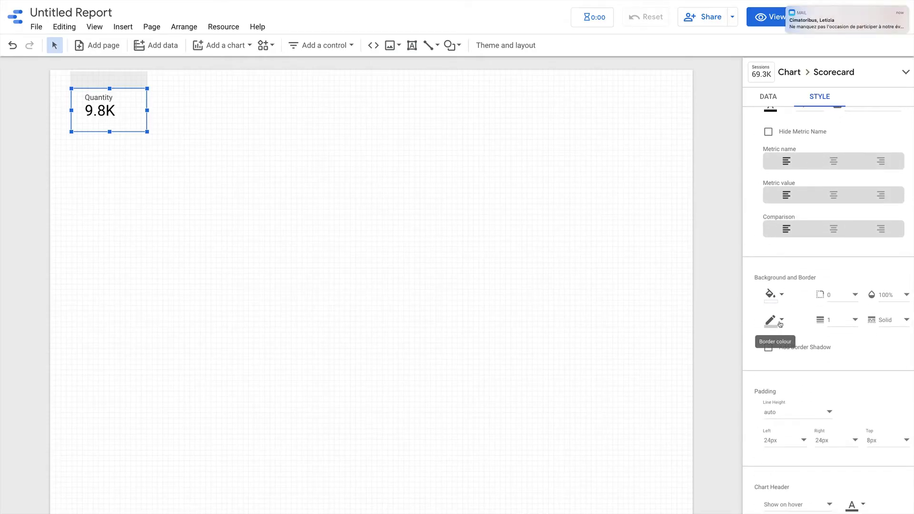
left_click(780, 324)
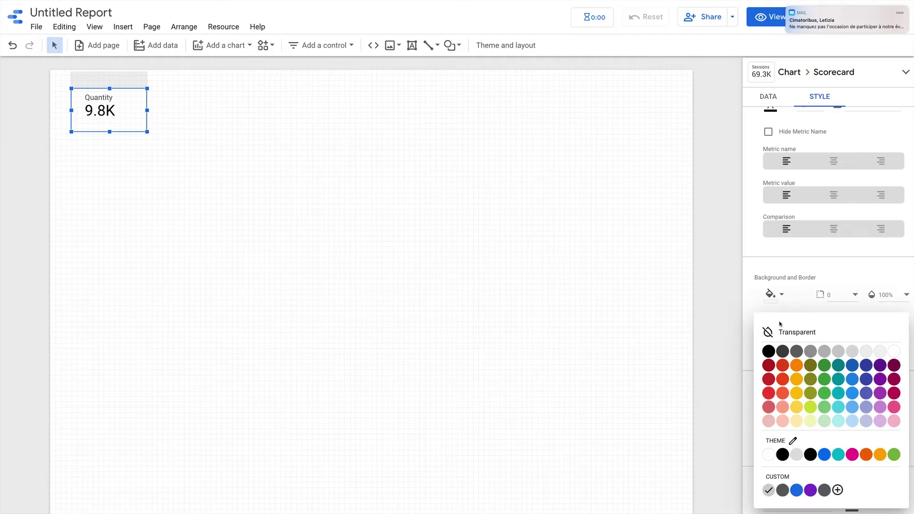
left_click(813, 354)
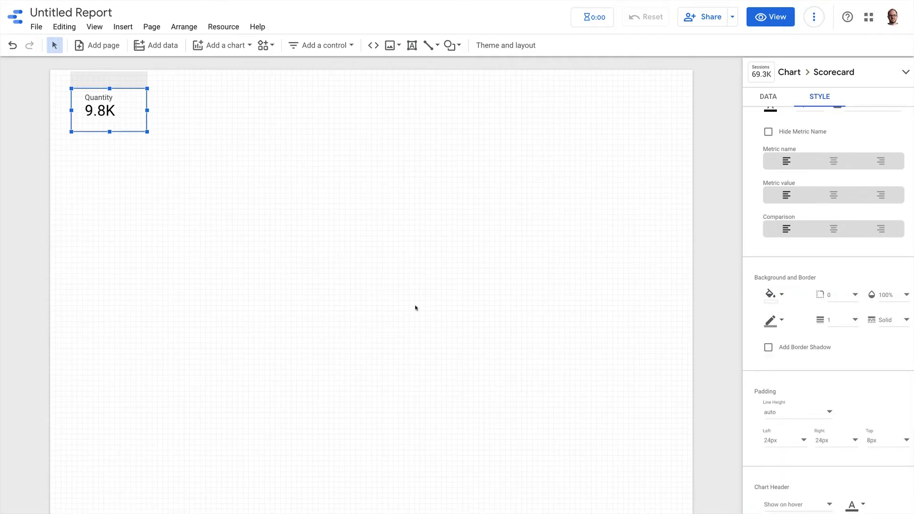
left_click(308, 264)
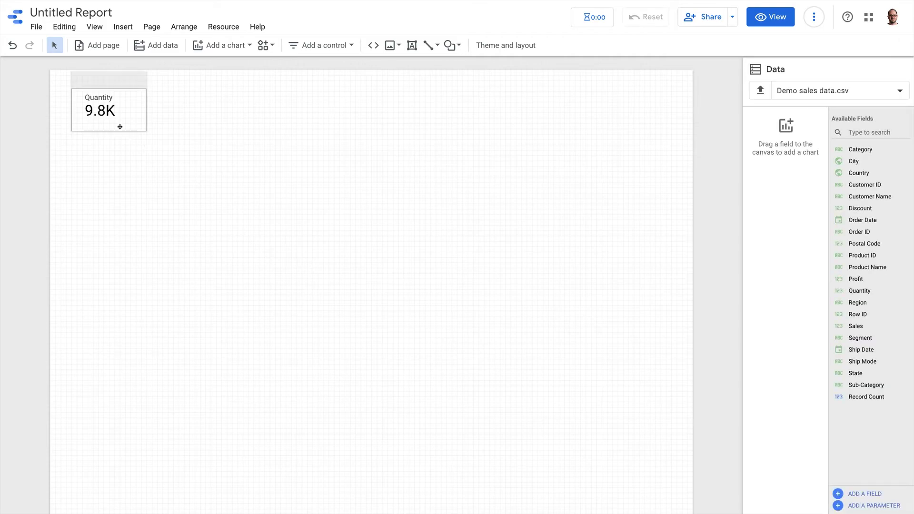
- Duplicate the Quantity scorecard beside it and switch the copy's metric to Profit (81.8K)
left_click(120, 126)
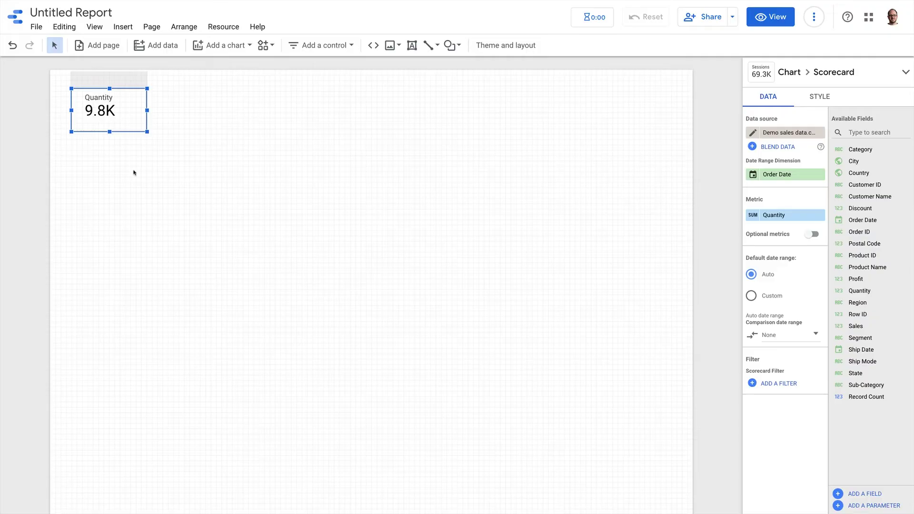
key("ctrl+d")
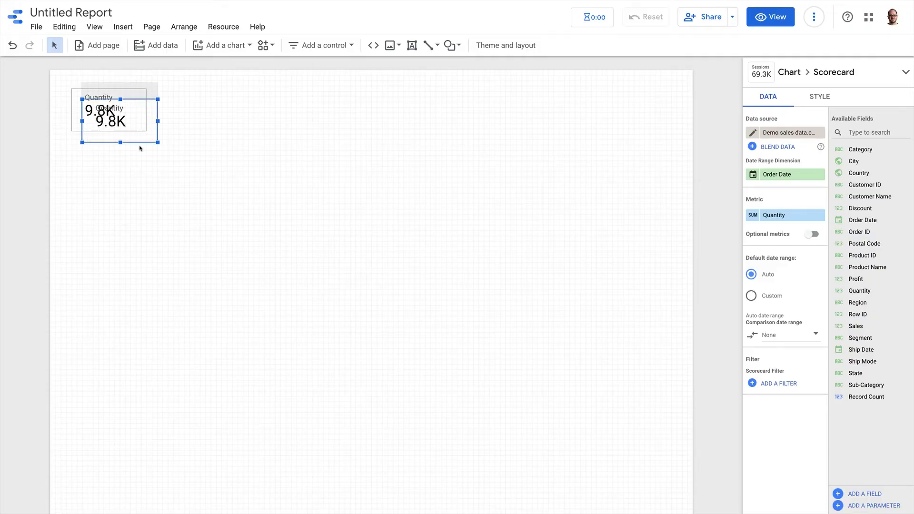
left_click_drag(137, 143, 211, 131)
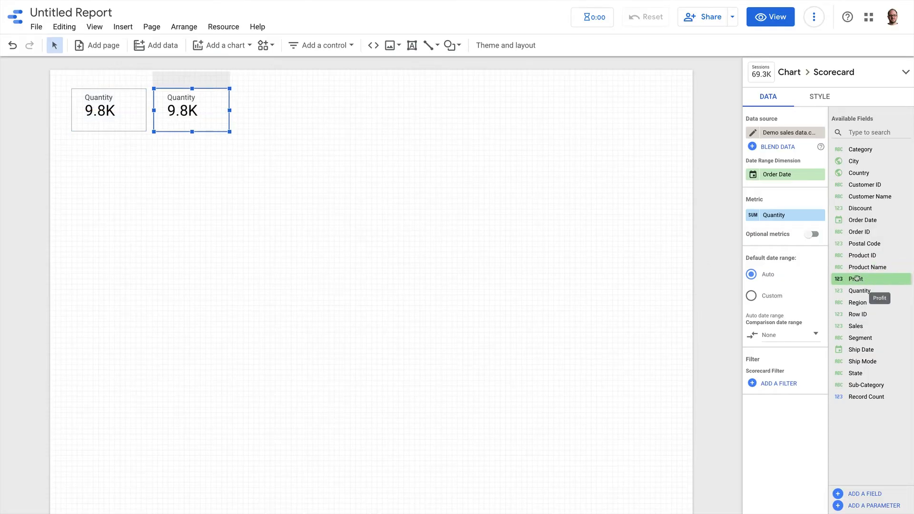
left_click_drag(857, 279, 790, 218)
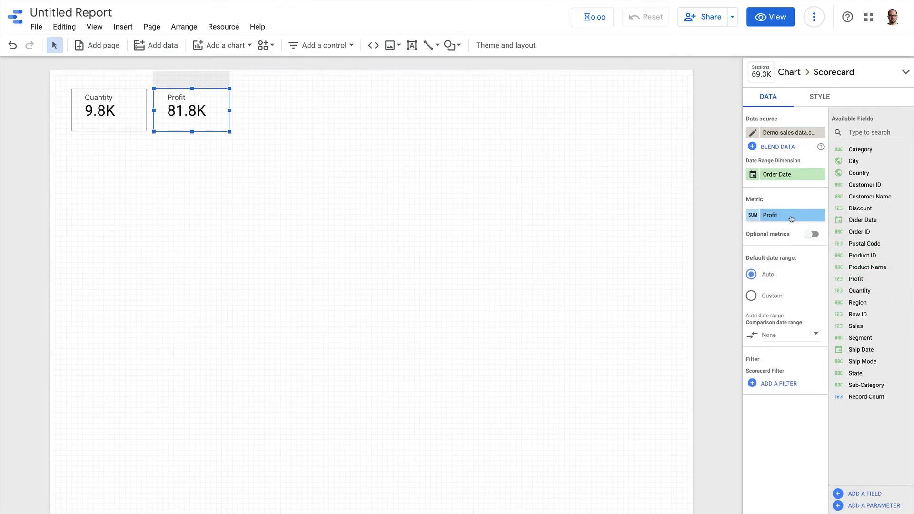
- Duplicate the Profit scorecard to its right and make it show Sales (609.2K)
key("ctrl+d")
left_click_drag(215, 139, 290, 131)
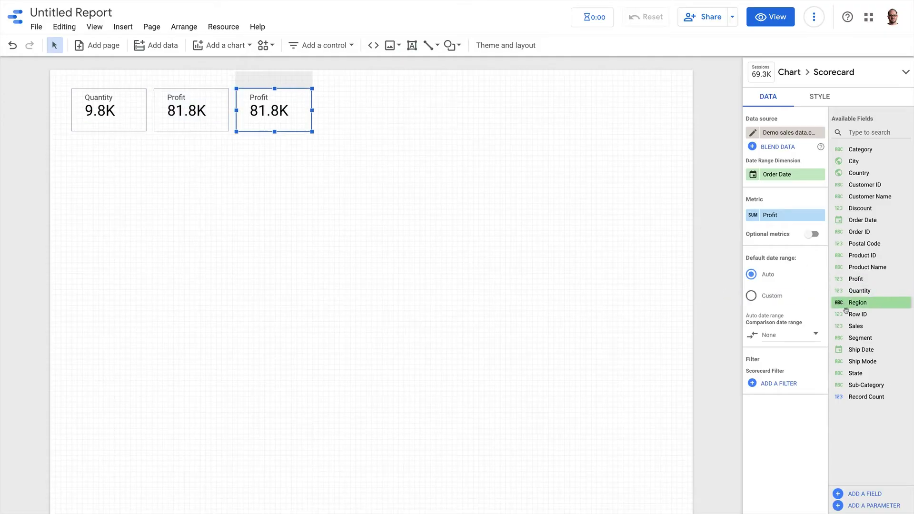
left_click_drag(850, 325, 792, 215)
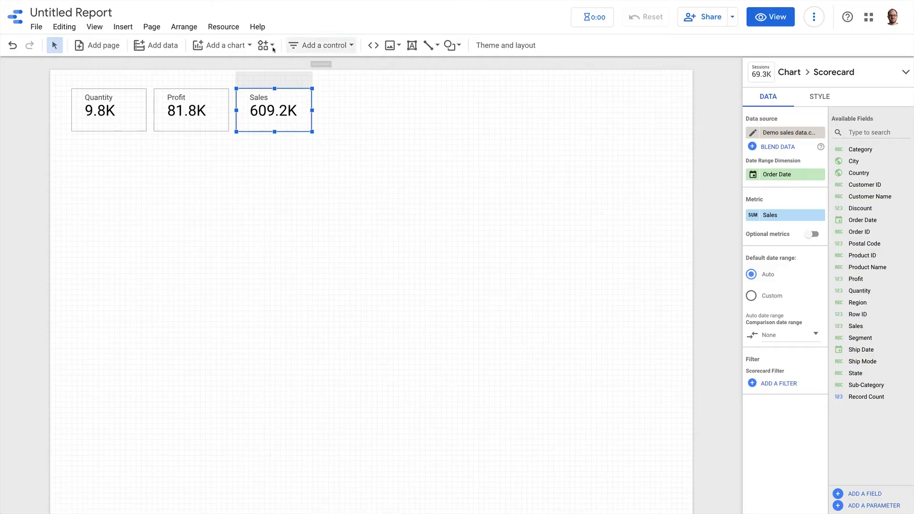
left_click(225, 46)
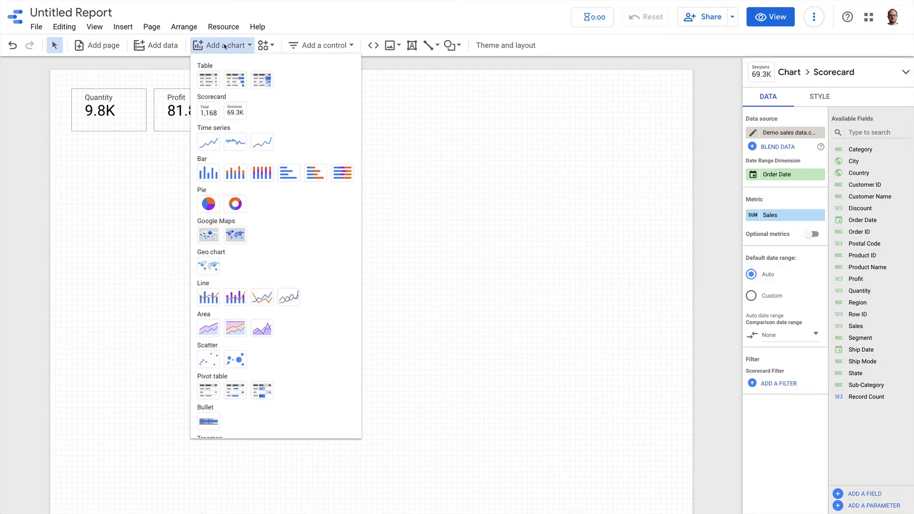
- Draw a column chart of Sales by Order ID below the three scorecards
left_click(209, 170)
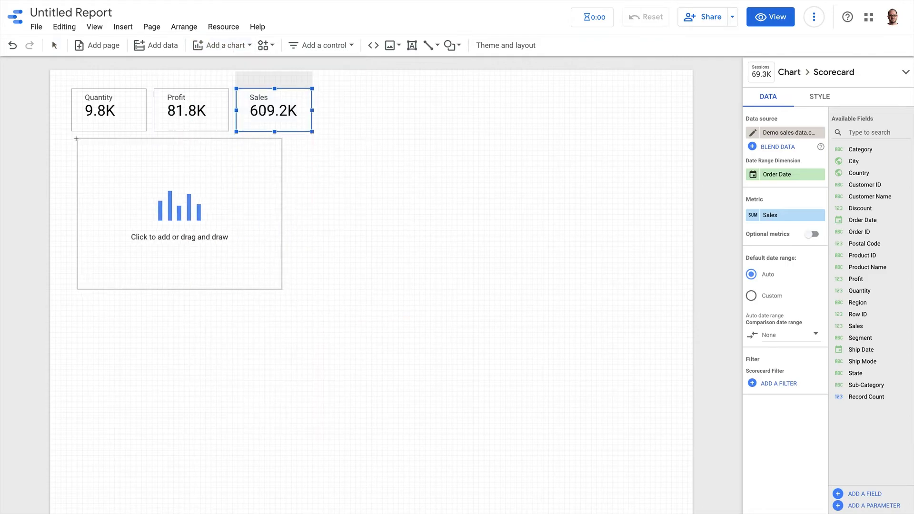
mouse_move(73, 139)
left_mouse_down()
mouse_move(252, 211)
mouse_move(312, 265)
mouse_move(311, 287)
left_mouse_up()
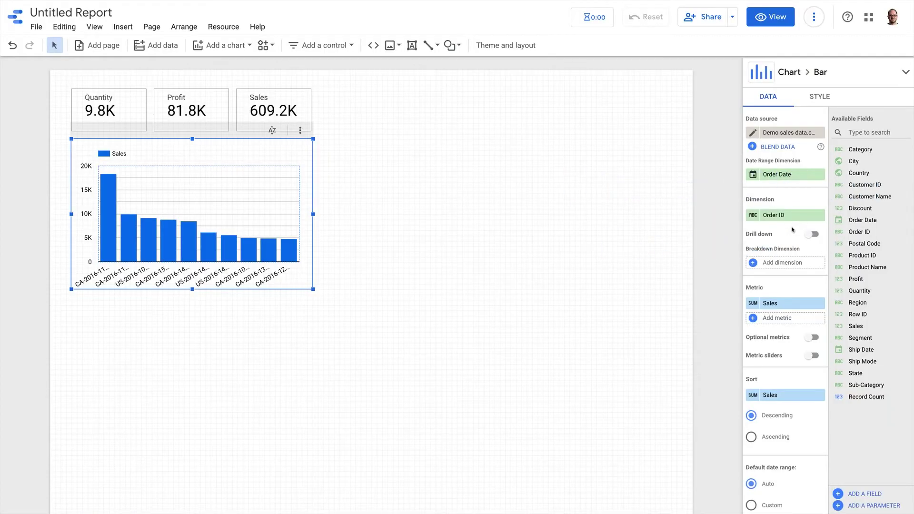
- Chart Sales by Region broken down by Segment, keeping Sales descending as the sort
left_click_drag(856, 303, 786, 215)
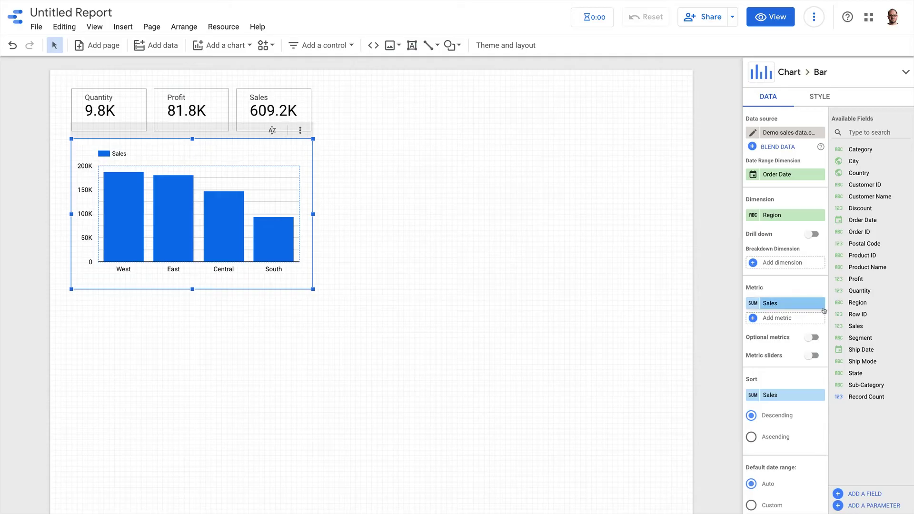
left_click_drag(856, 338, 793, 268)
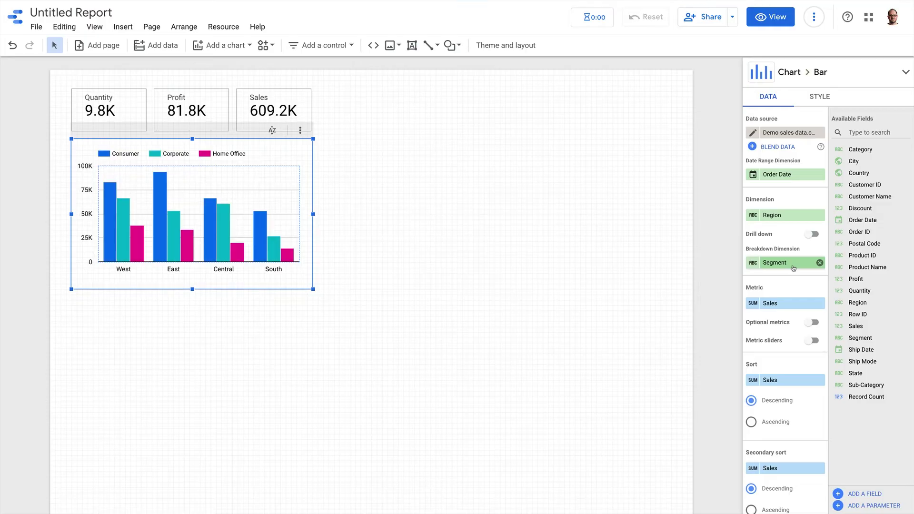
scroll(795, 265, "down", 3)
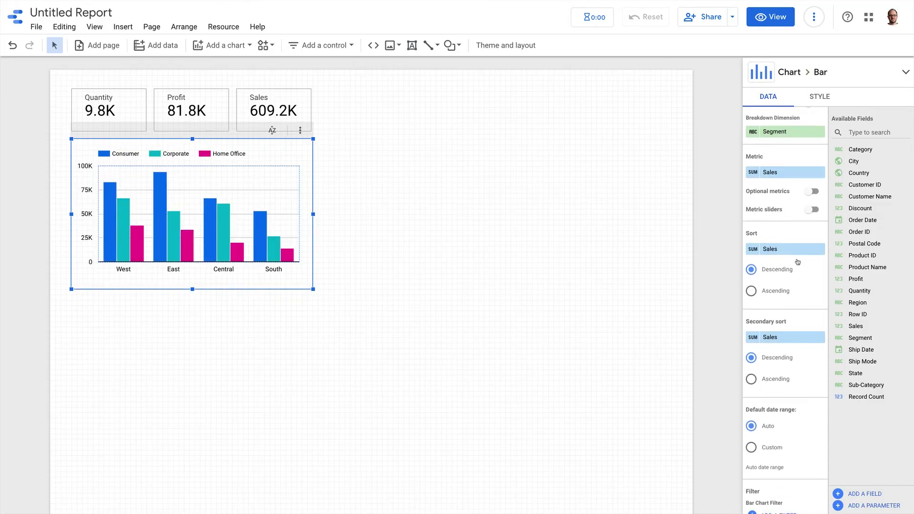
left_click(769, 249)
left_click(774, 235)
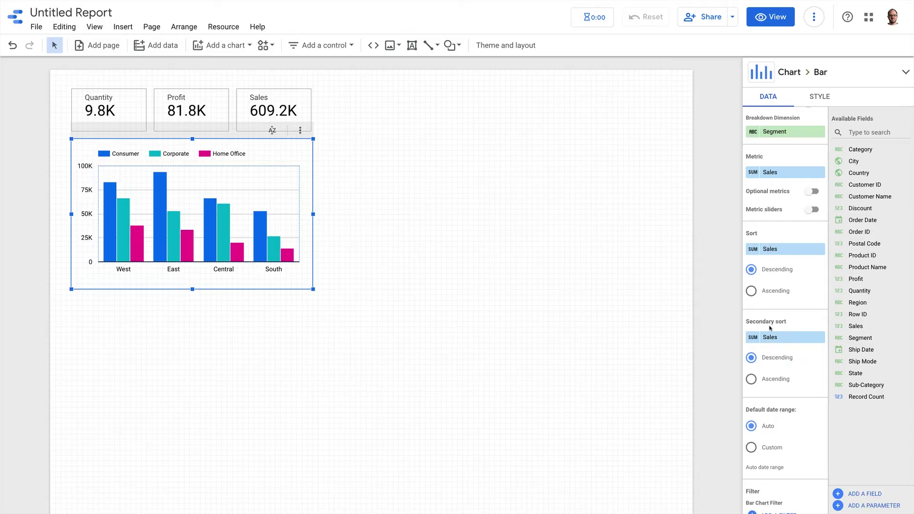
scroll(770, 327, "down", 1)
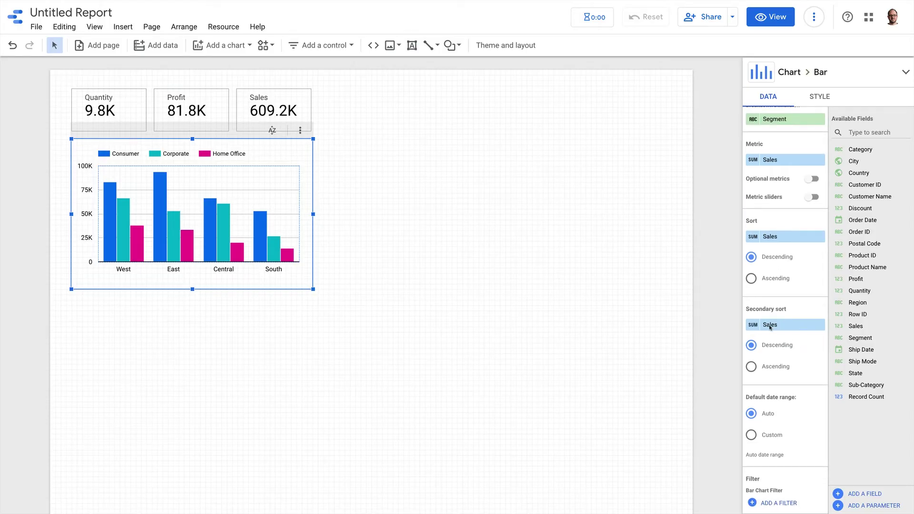
scroll(770, 328, "down", 5)
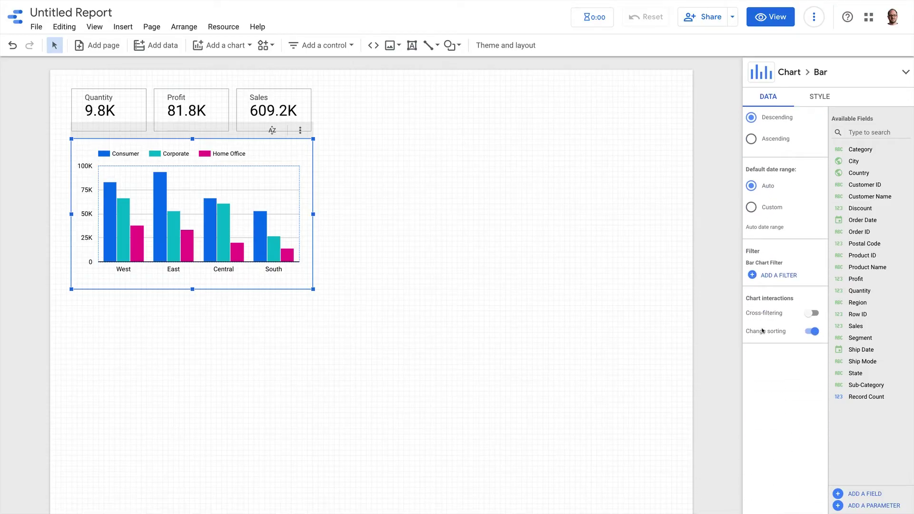
- Enable cross-filtering on the region bar chart, test it on East Consumer, then reset the filter
left_click(815, 314)
left_click(160, 203)
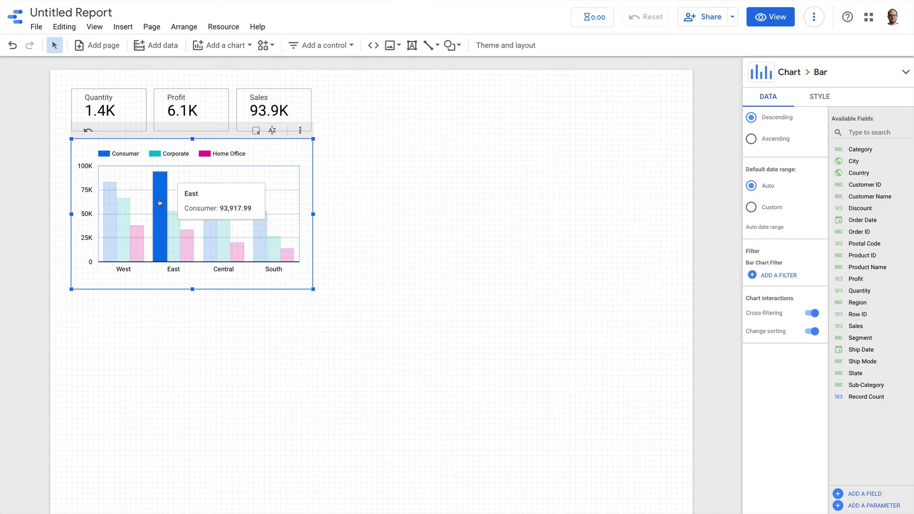
left_click(88, 130)
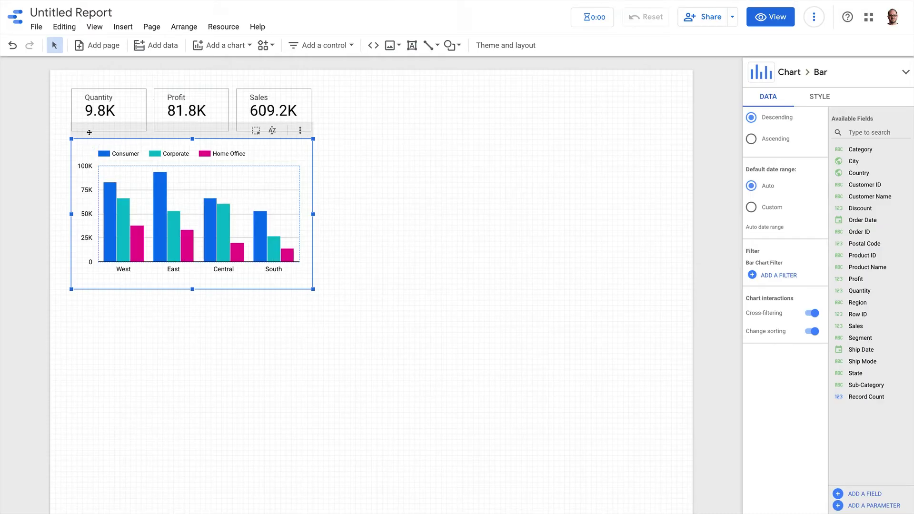
left_click(273, 131)
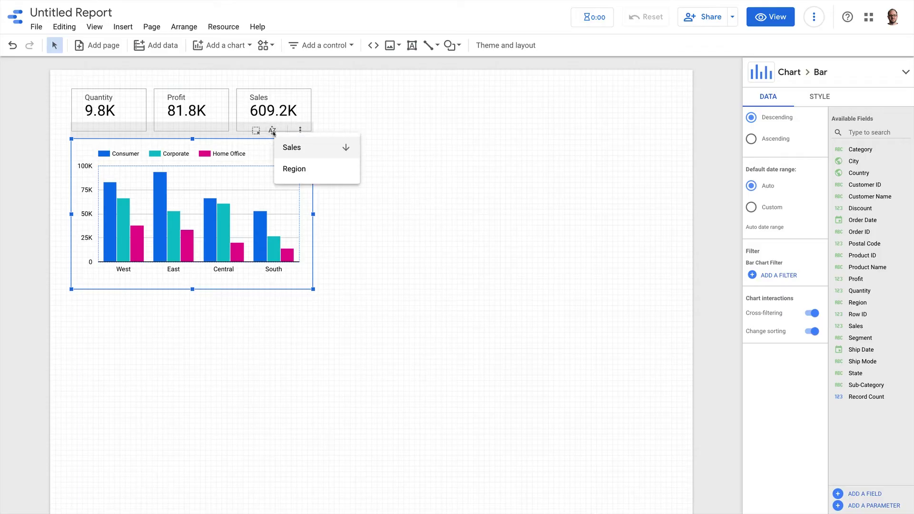
left_click(273, 131)
- Add a Sales time series by Order Date right of the bar chart, matching its height
left_click(222, 45)
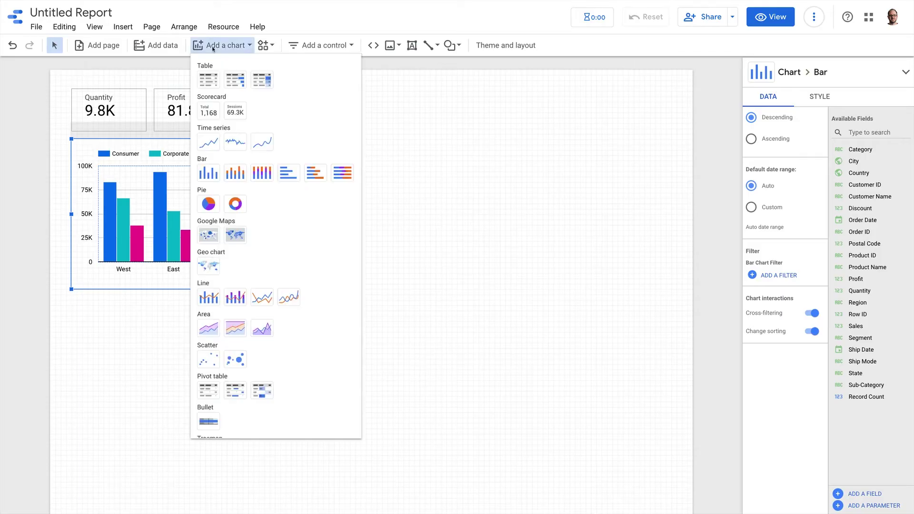
left_click(208, 141)
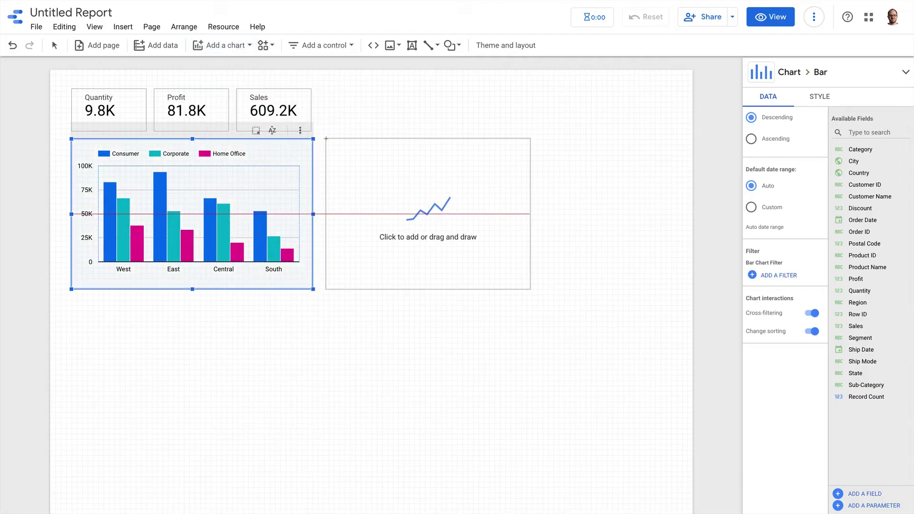
left_click_drag(326, 138, 630, 291)
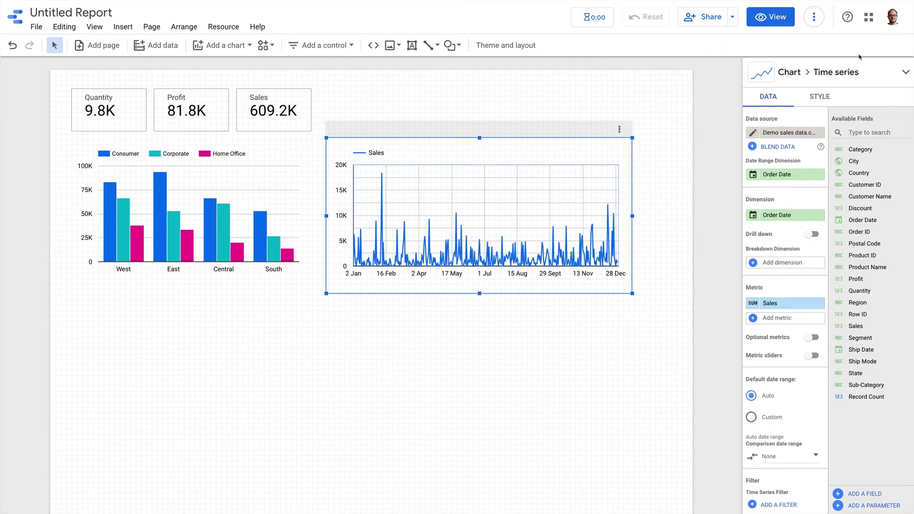
left_click(859, 71)
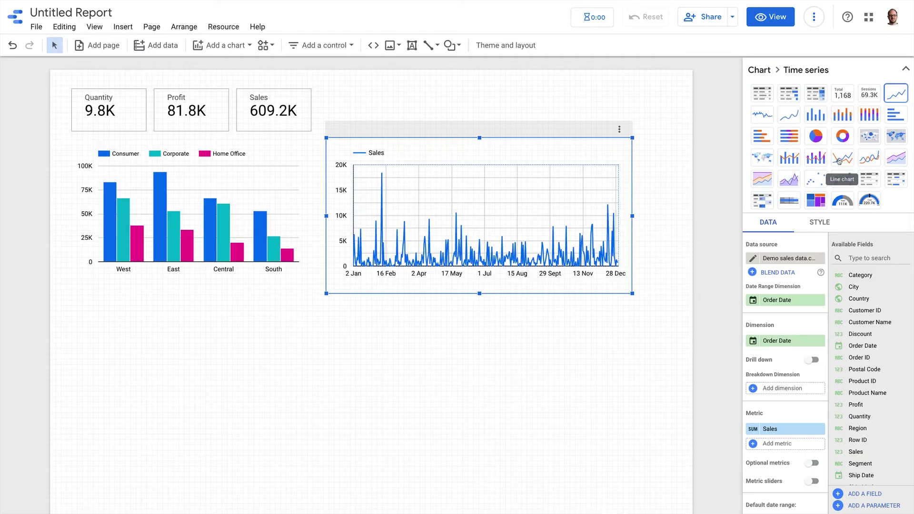
left_click(780, 301)
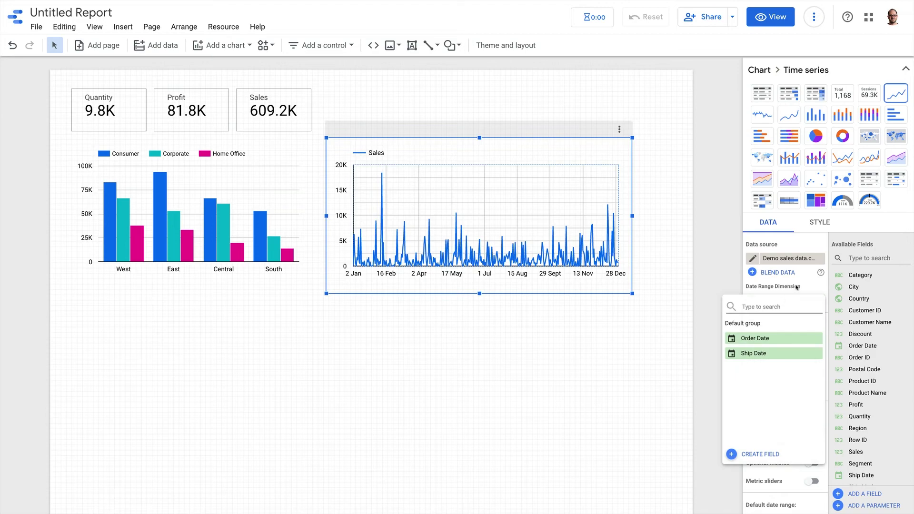
left_click(796, 290)
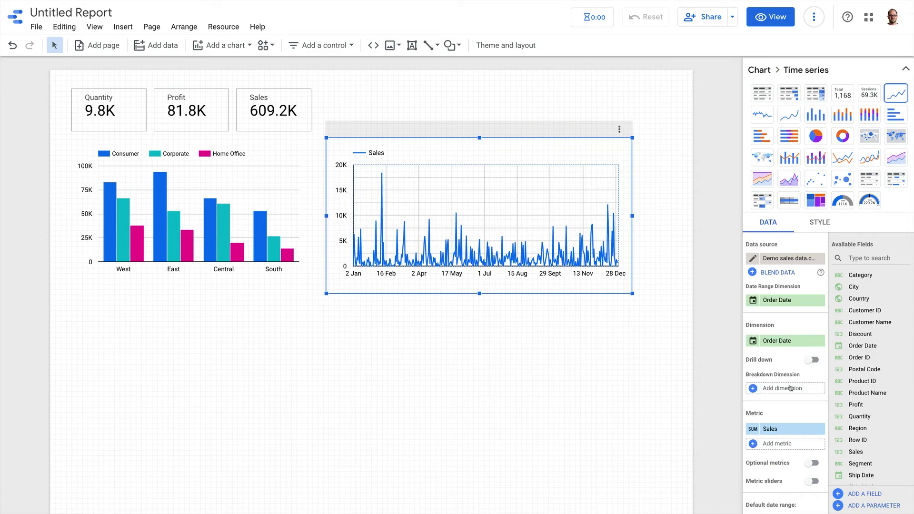
scroll(791, 389, "down", 4)
scroll(786, 362, "down", 3)
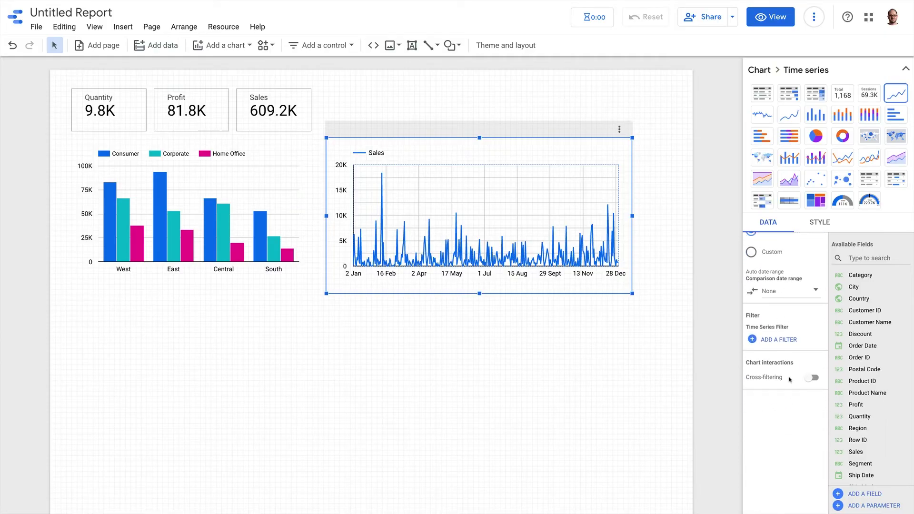
scroll(789, 379, "up", 6)
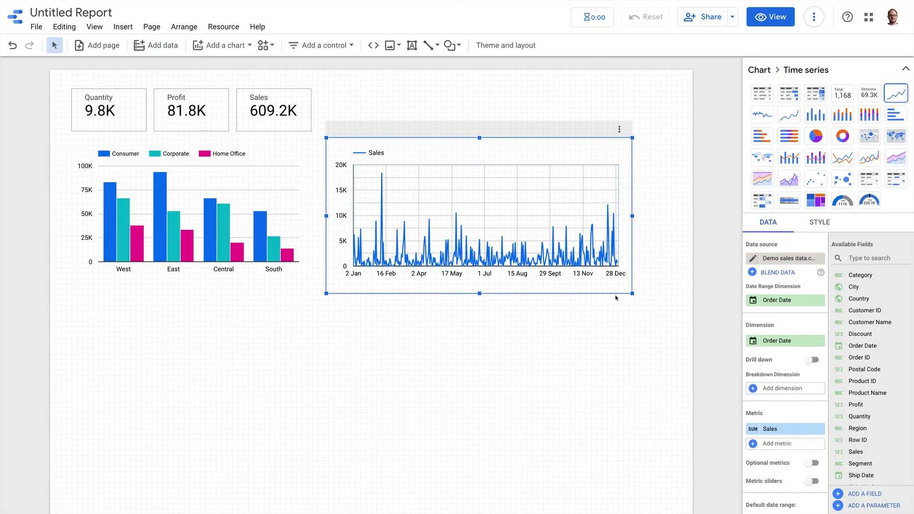
left_click_drag(632, 294, 630, 289)
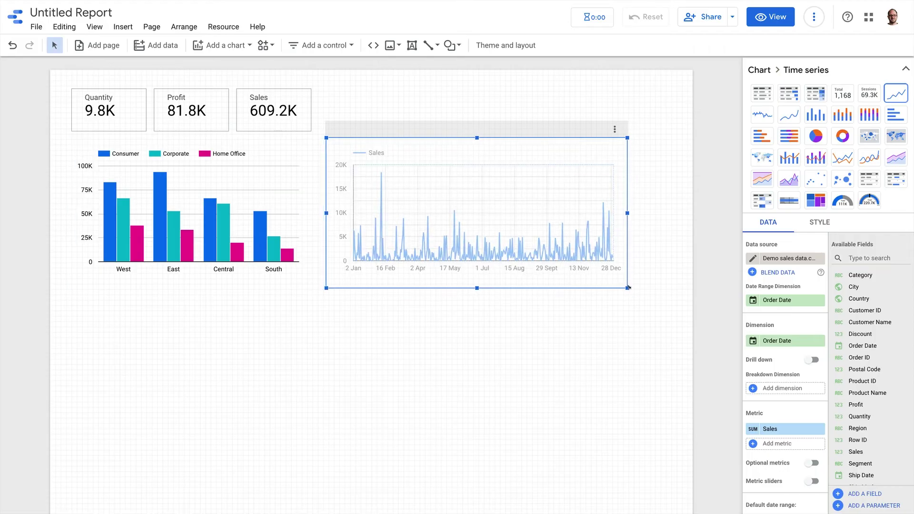
left_click(596, 349)
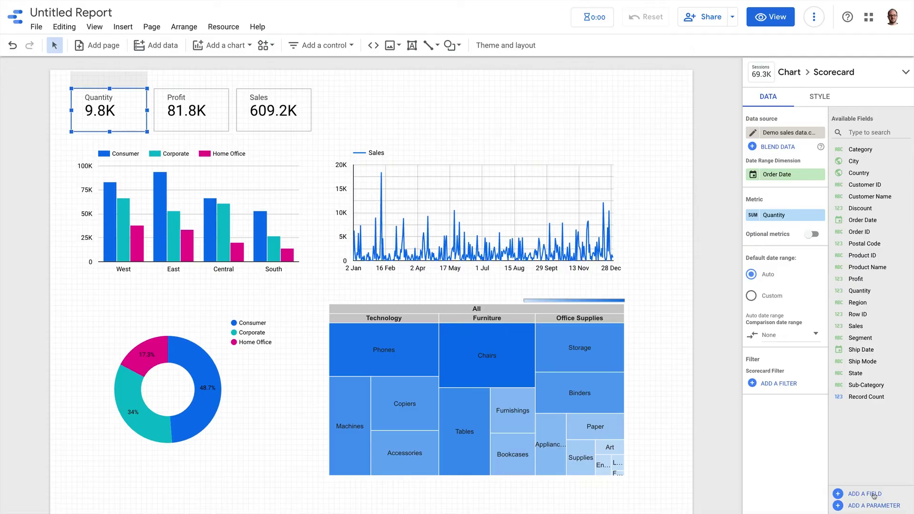
- Create and save the calculated field 'east sales' with formula IF(Region='East', Sales, 0)
left_click(874, 495)
left_click(260, 315)
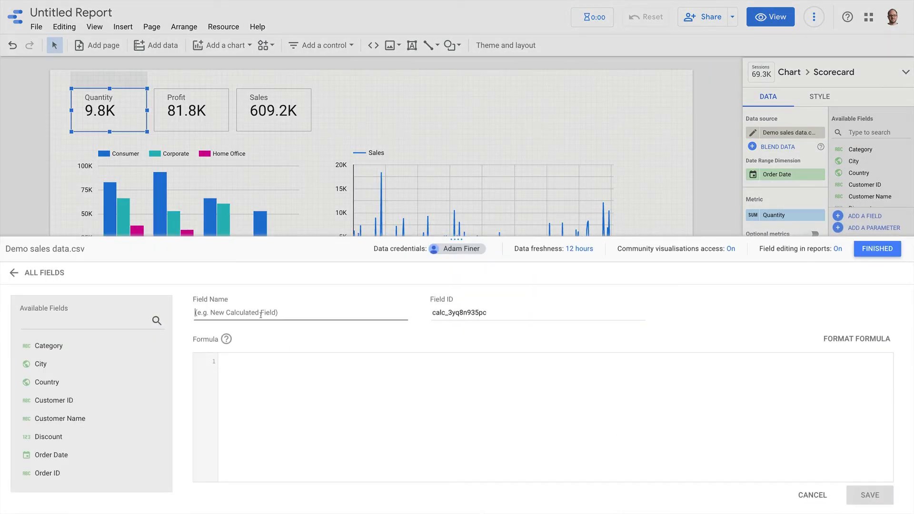
type("east sales")
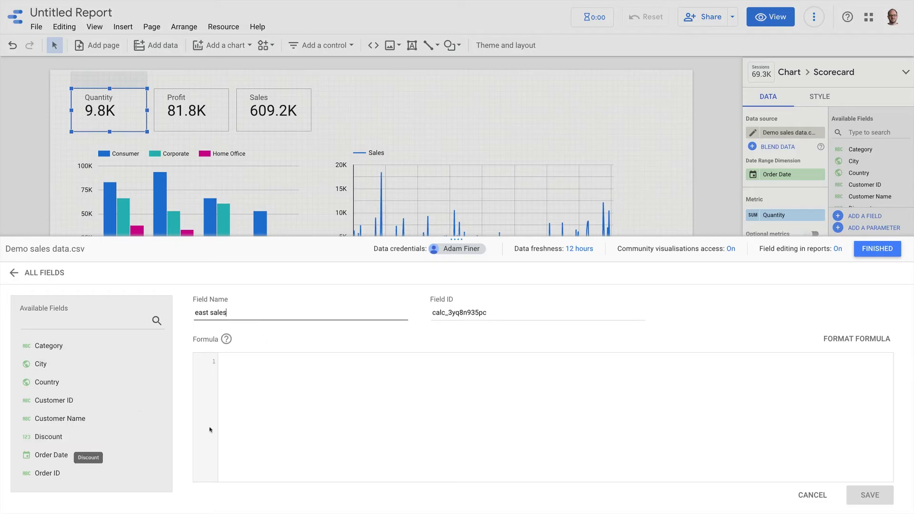
left_click(248, 386)
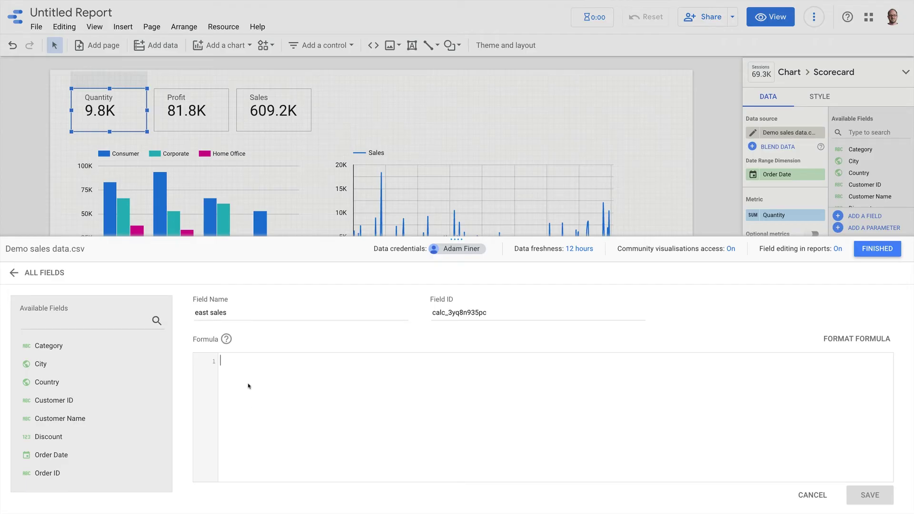
type("IF(")
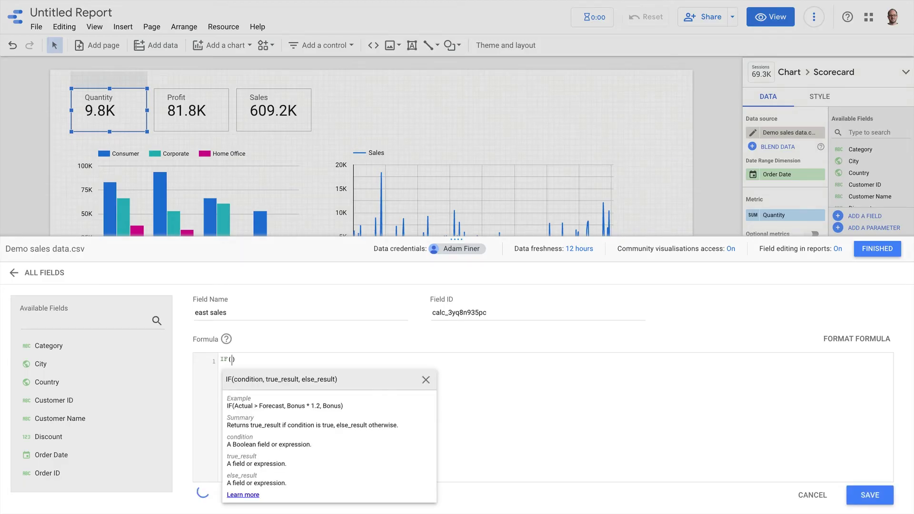
type("reg")
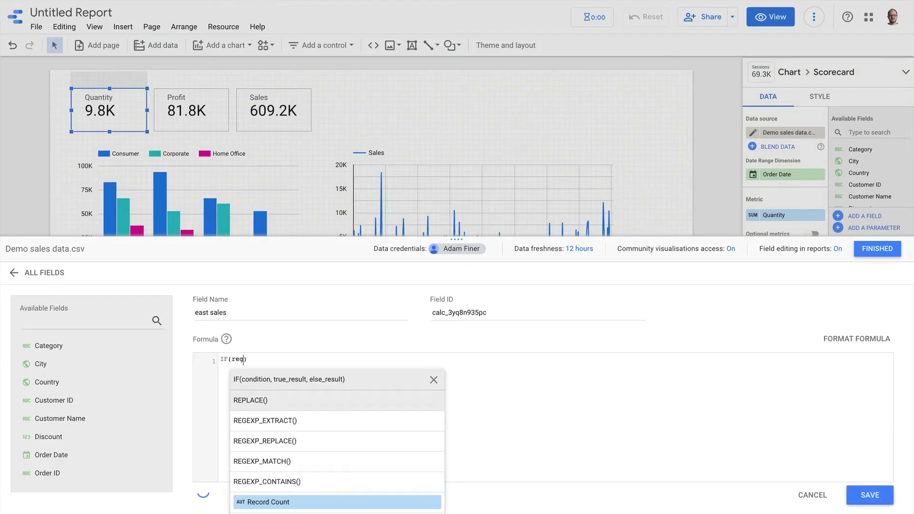
type("ion")
key("Return")
type("='East")
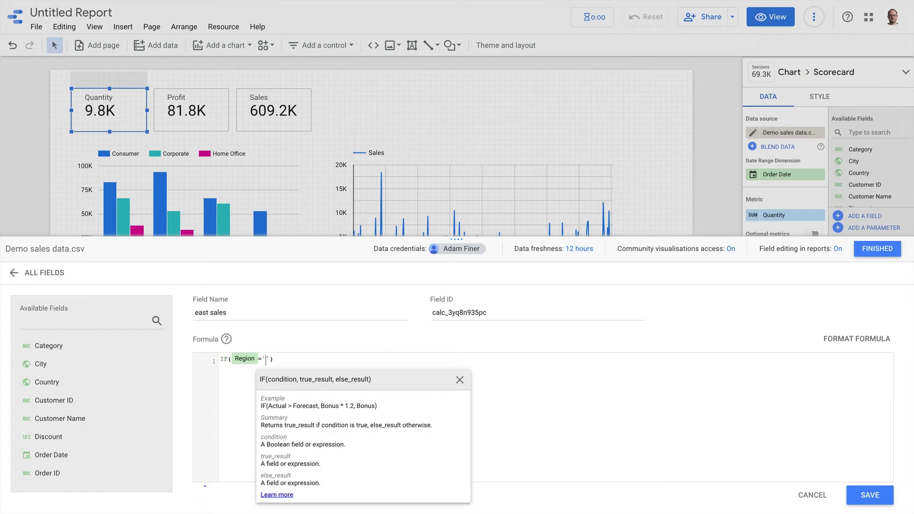
type("',sal")
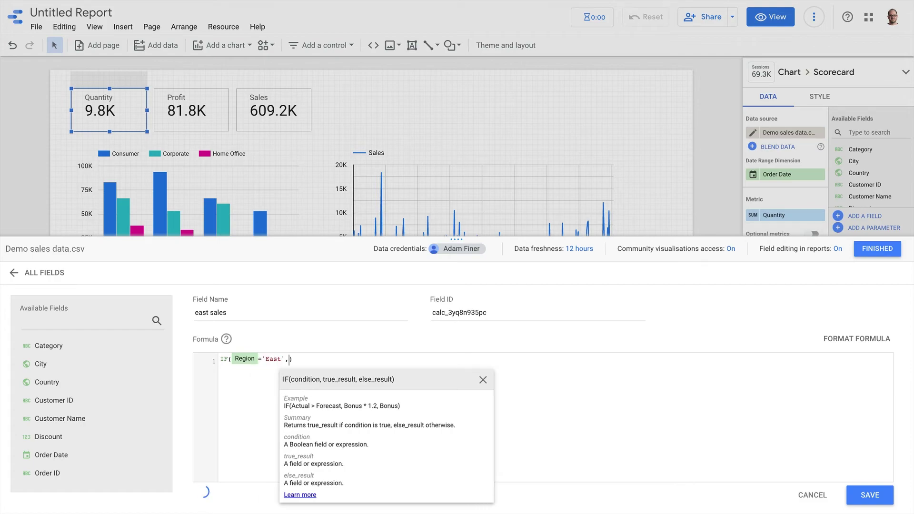
key("Return")
type(",0")
left_click(248, 385)
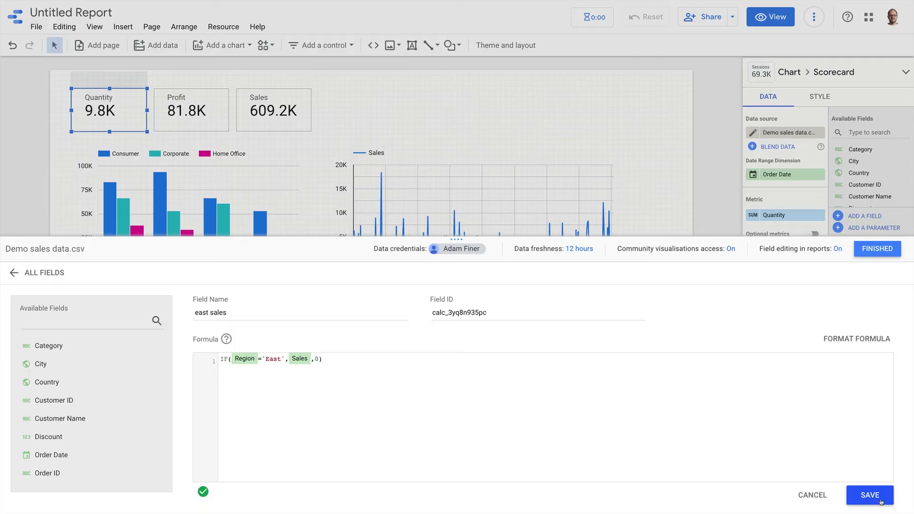
left_click(880, 502)
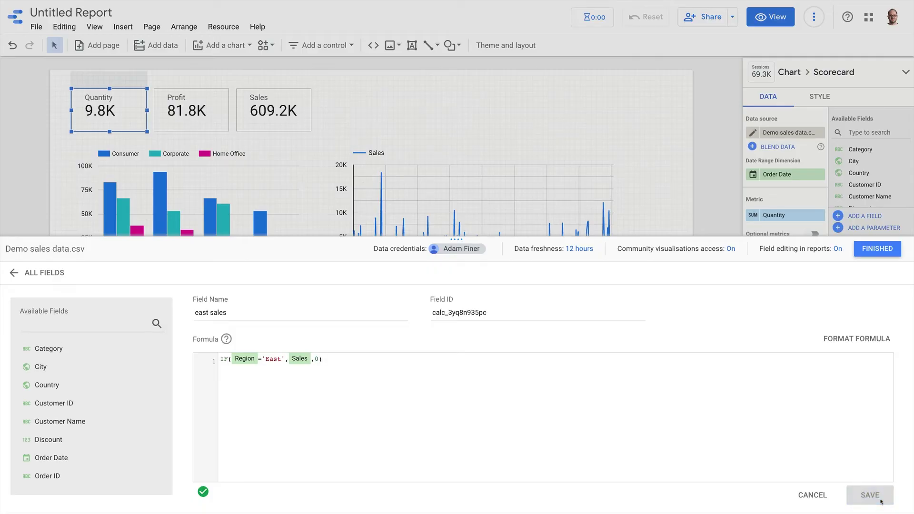
left_click(883, 249)
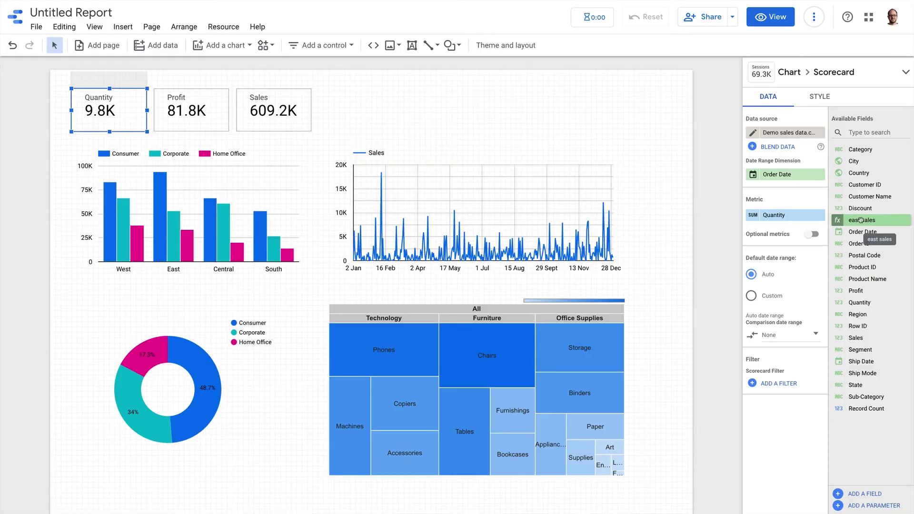
left_click_drag(861, 220, 235, 201)
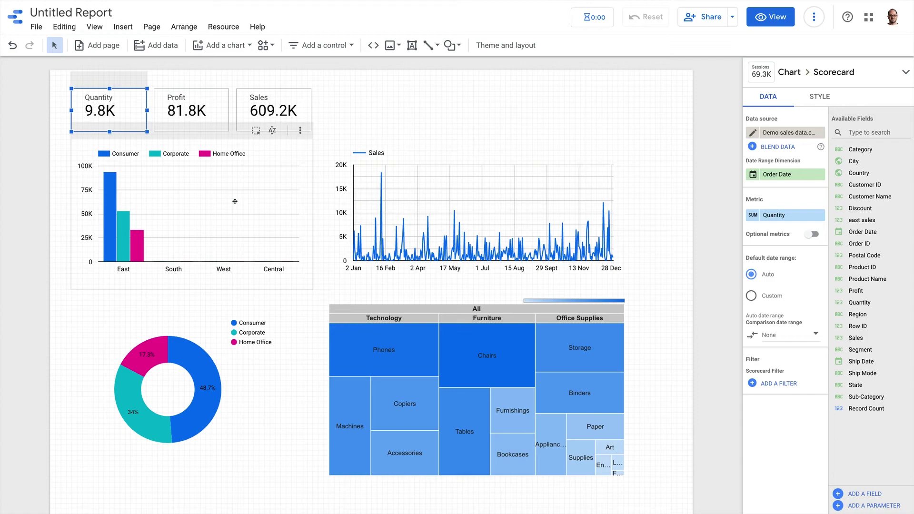
key("ctrl+z")
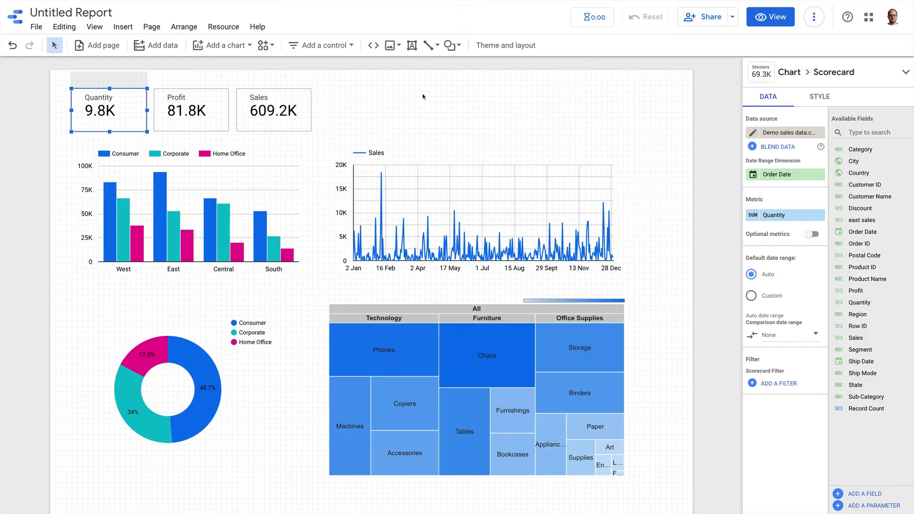
- Bring up the Add a control list of filter control types via the Insert menu and toolbar
mouse_move(159, 194)
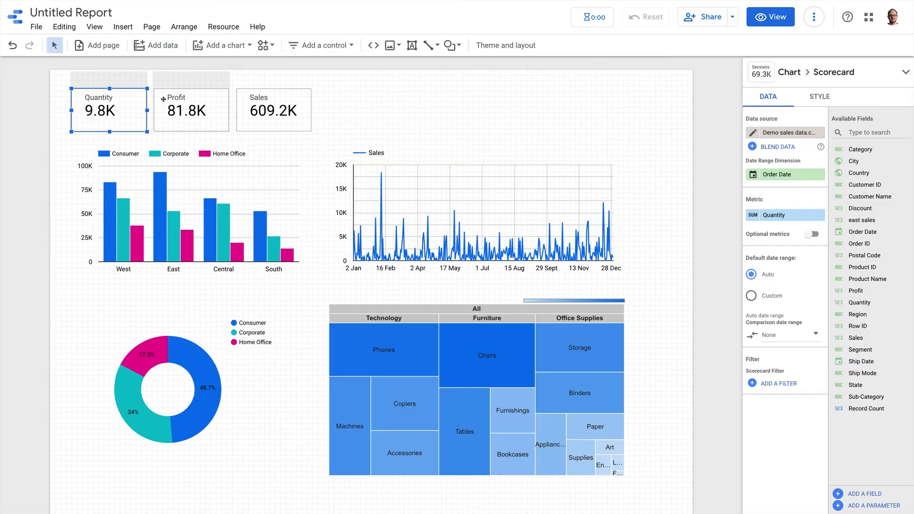
left_click(124, 27)
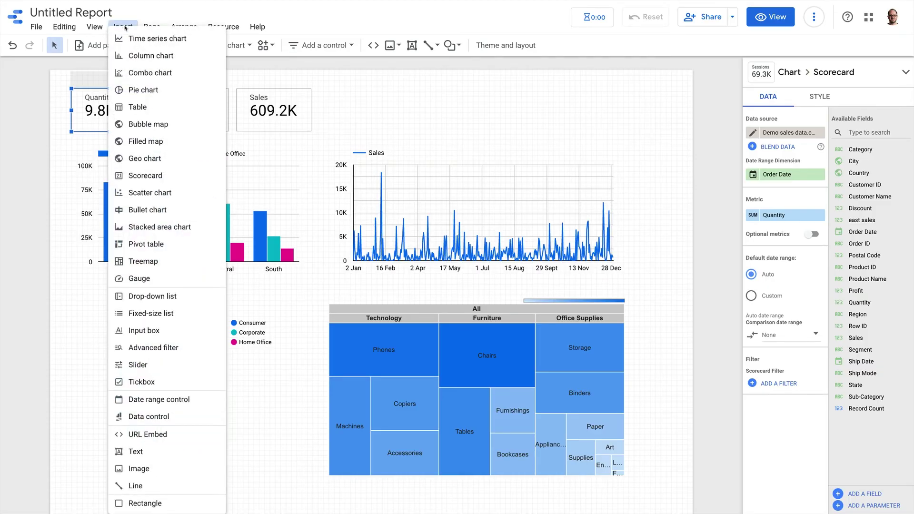
left_click(125, 27)
left_click(351, 45)
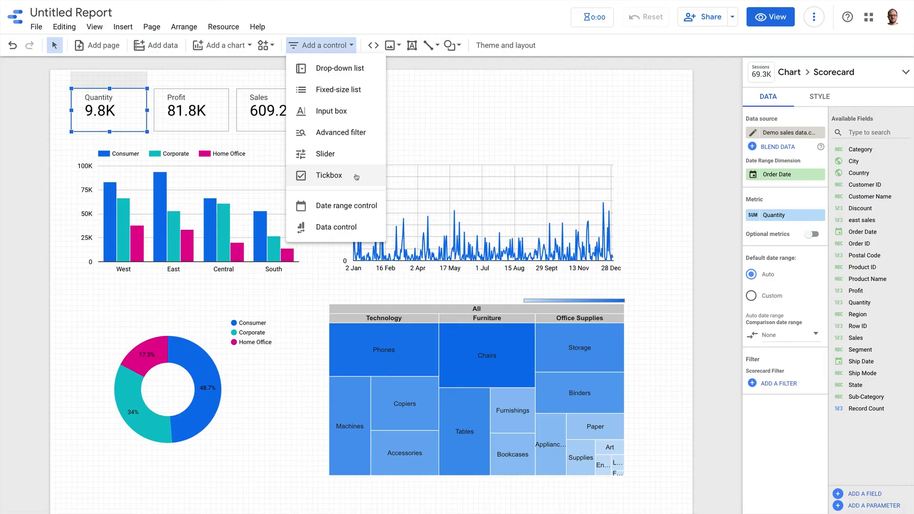
- Add a drop-down list control beside the scorecards that filters by Category
left_click(339, 68)
left_click(342, 88)
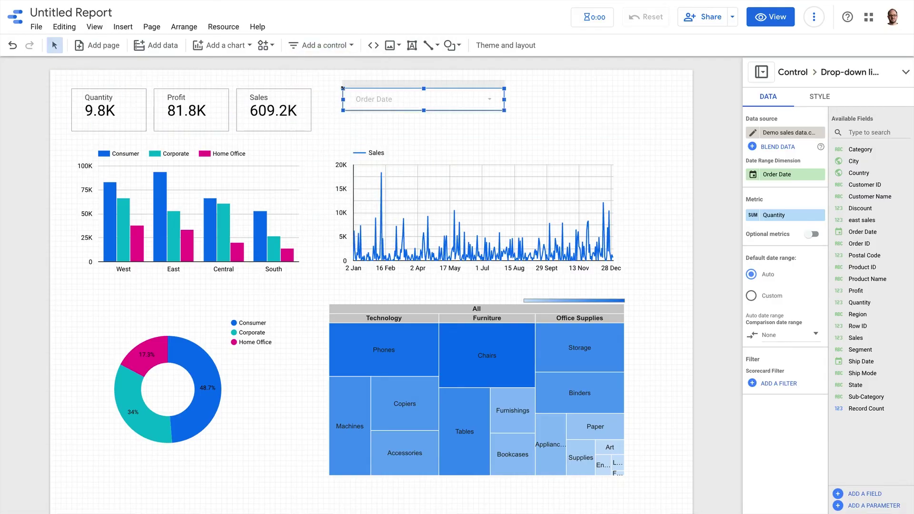
left_click_drag(850, 150, 790, 215)
- Add a Sales range slider control at the top right of the page
left_click(310, 47)
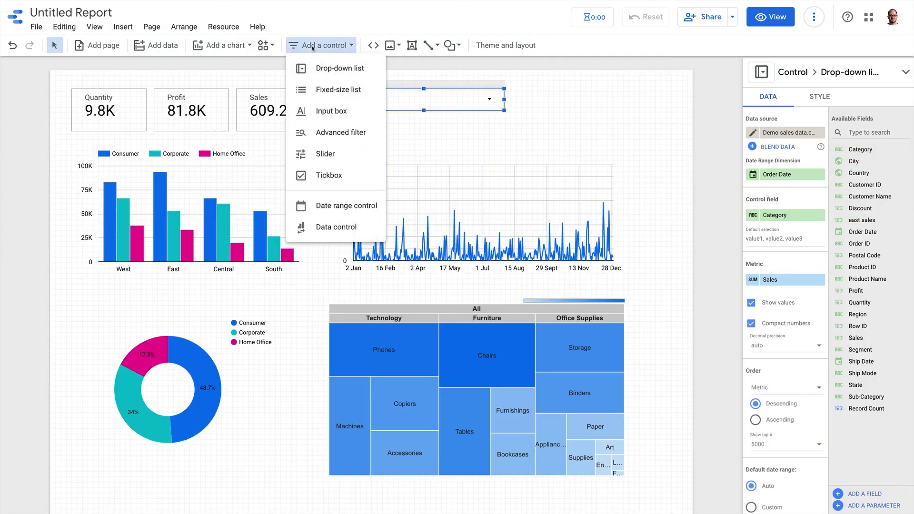
left_click(324, 153)
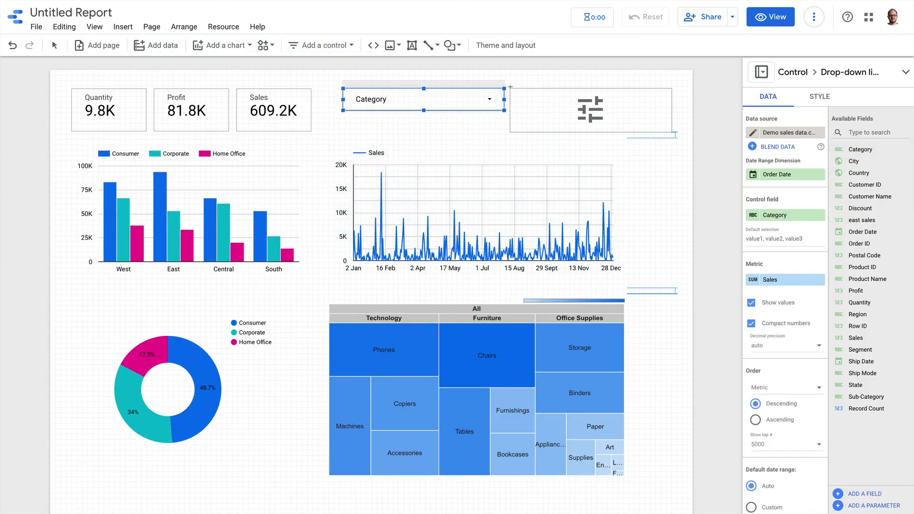
left_click_drag(512, 88, 673, 131)
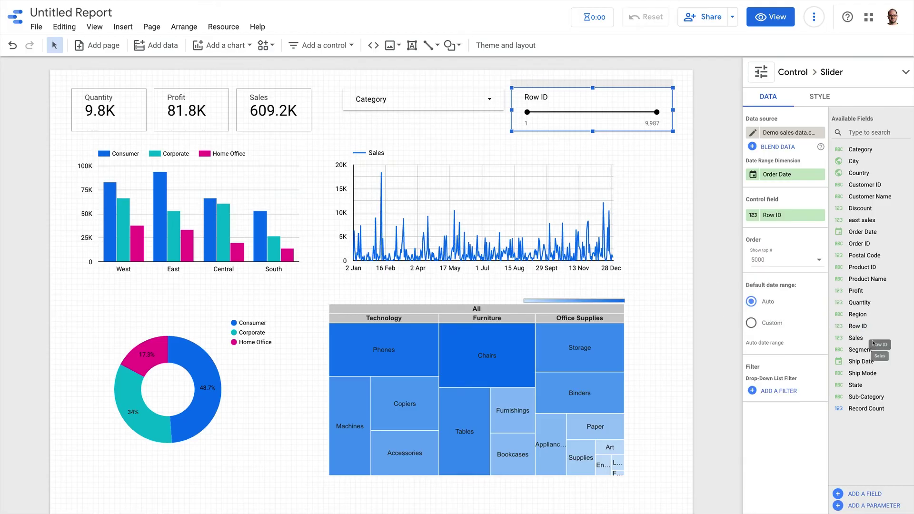
left_click_drag(855, 337, 804, 222)
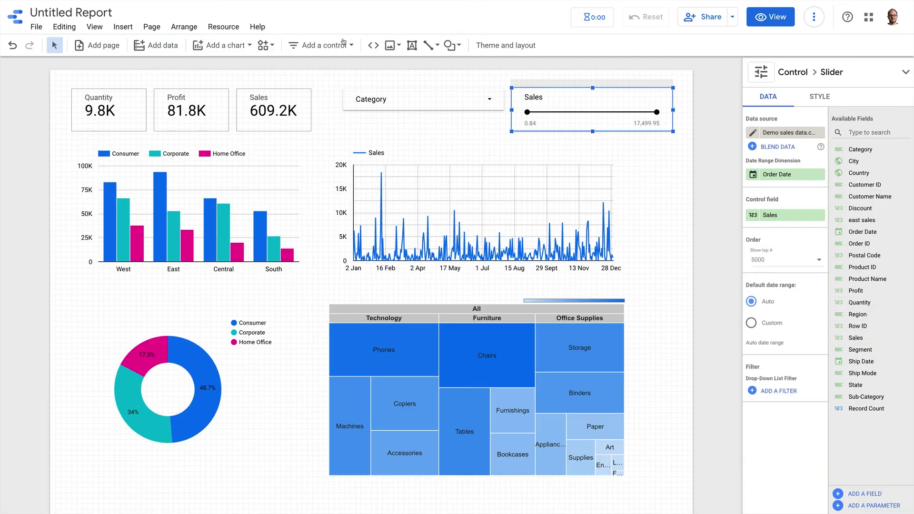
left_click(320, 45)
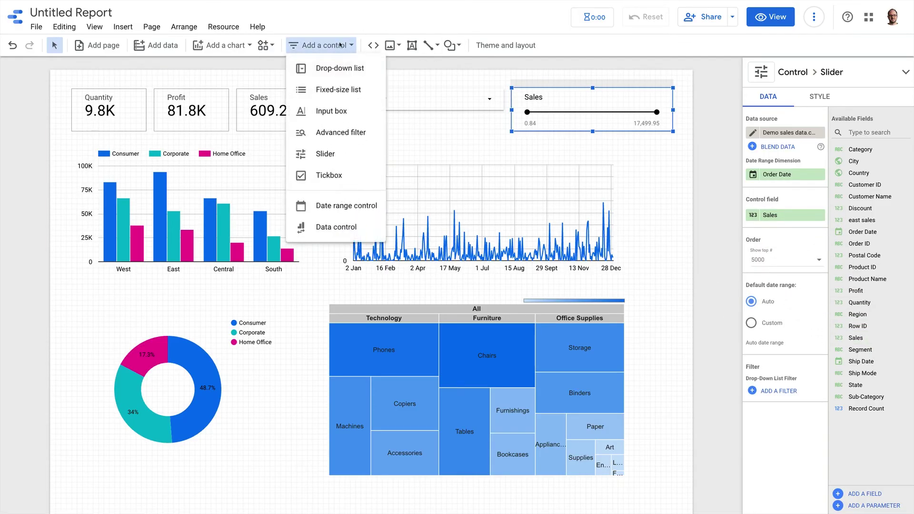
- Place a date range control below the Category drop-down, keeping Auto date range as default
left_click(375, 211)
left_click(341, 116)
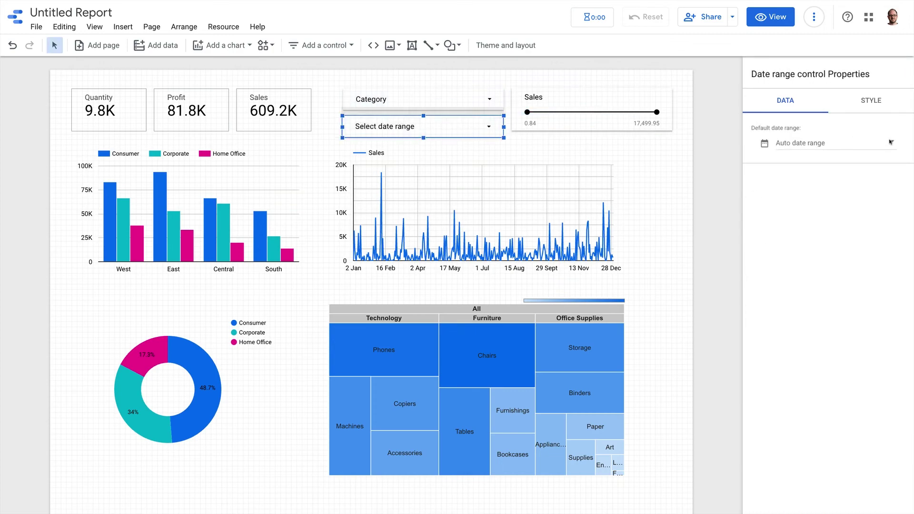
left_click(890, 146)
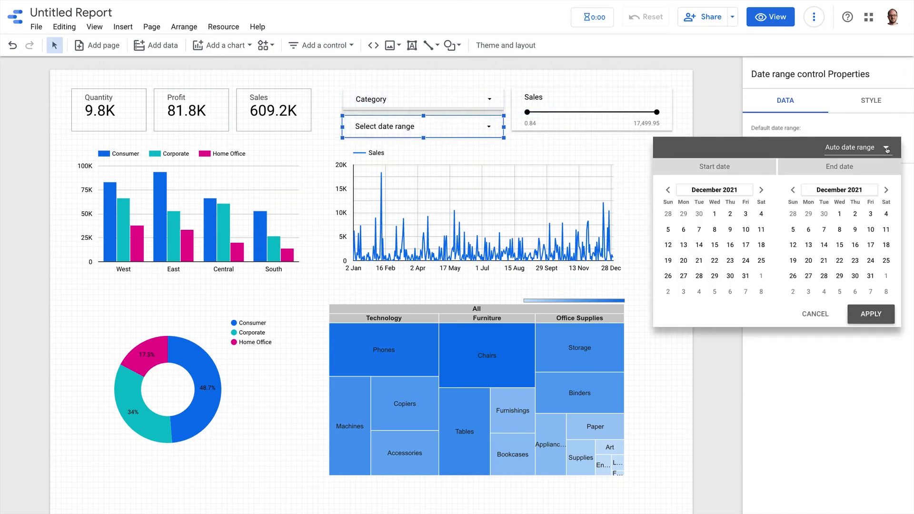
left_click(888, 150)
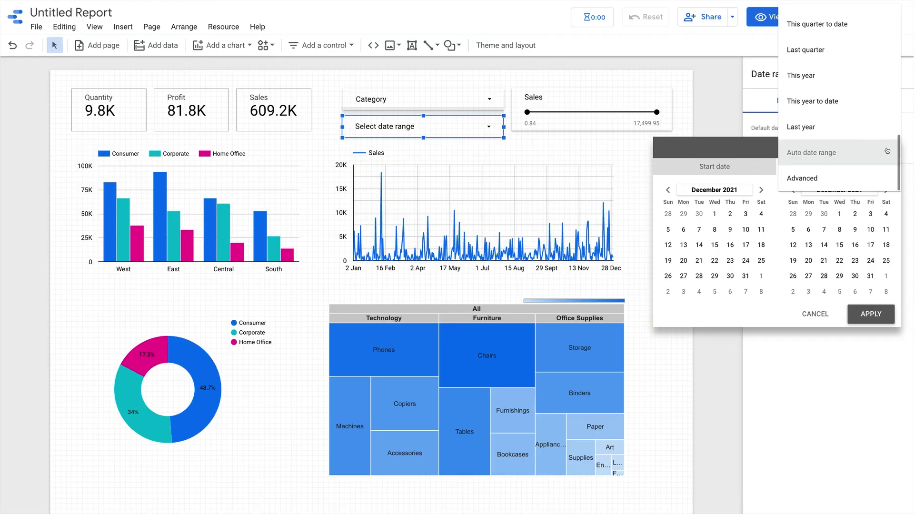
left_click(876, 357)
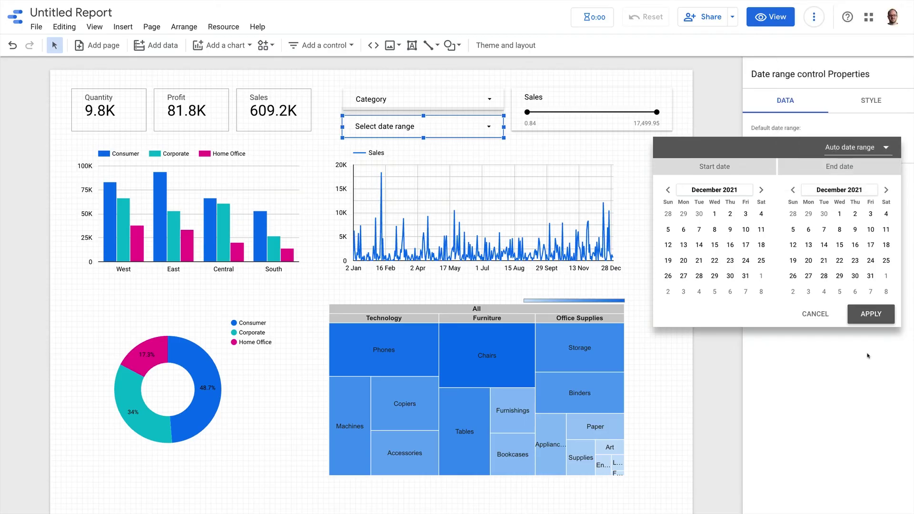
left_click(318, 45)
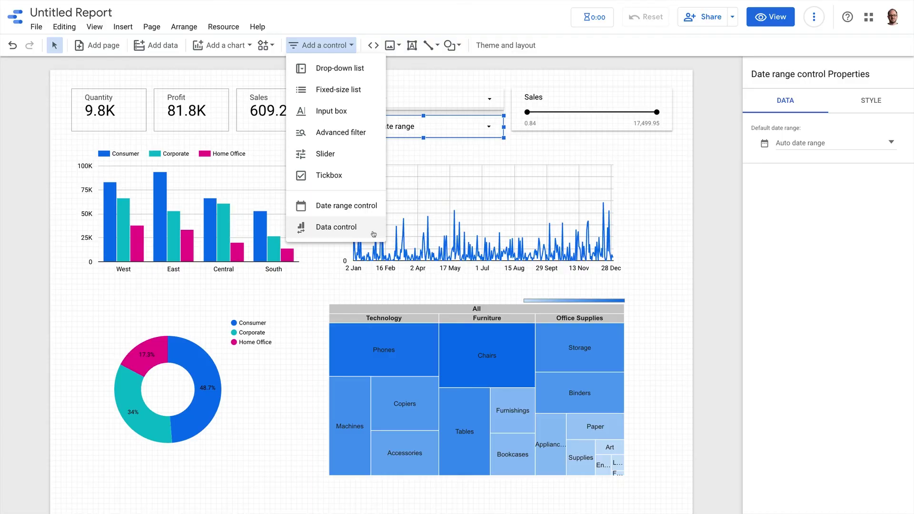
left_click(640, 219)
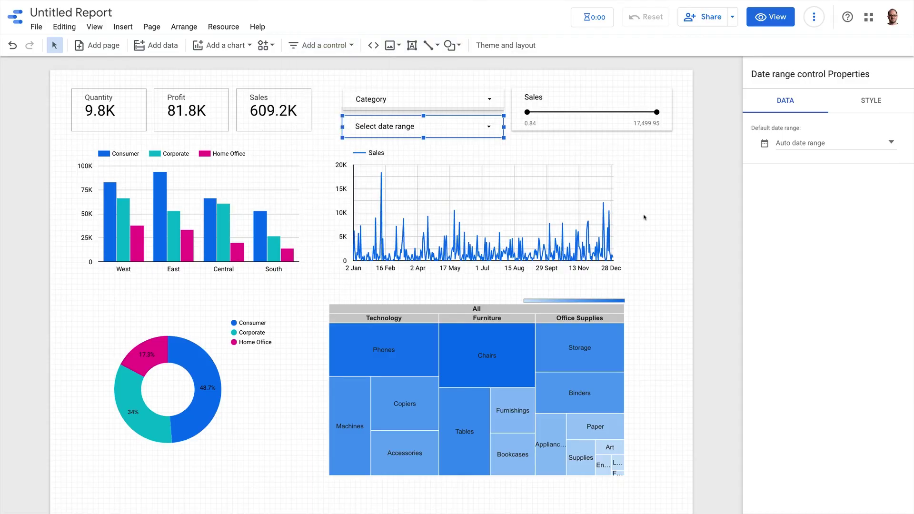
left_click(671, 218)
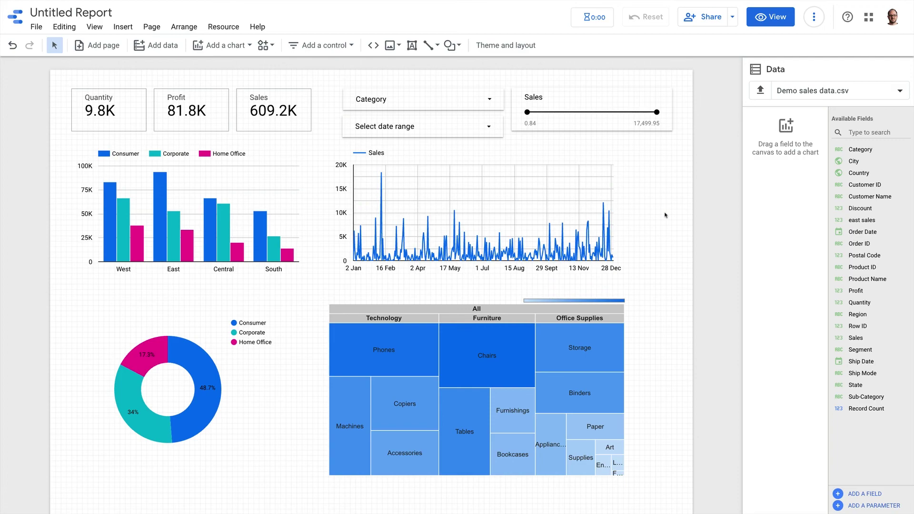
- Review the report's link sharing and who has access, then close without changes
left_click(733, 18)
left_click(716, 21)
left_click(716, 21)
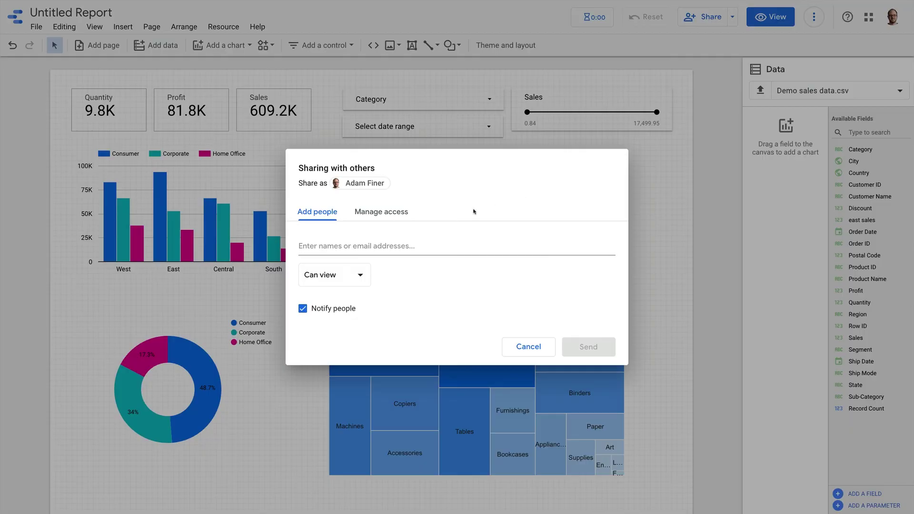
left_click(373, 209)
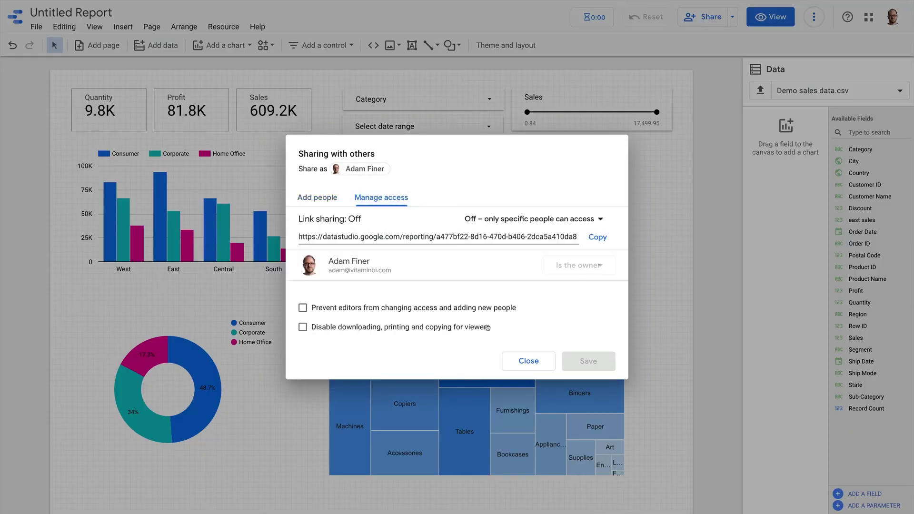
left_click(528, 359)
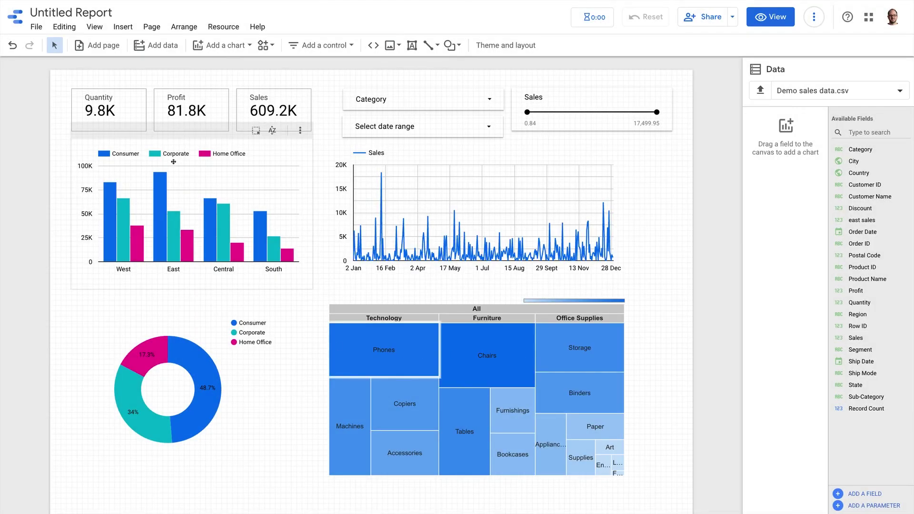
- Turn on manual report publishing in Publishing settings and confirm the draft has nothing to publish
left_click(37, 27)
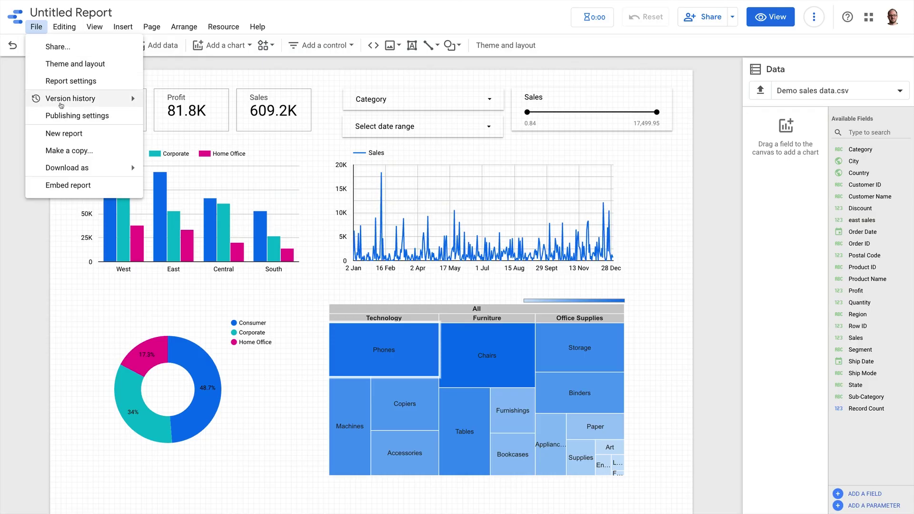
left_click(65, 115)
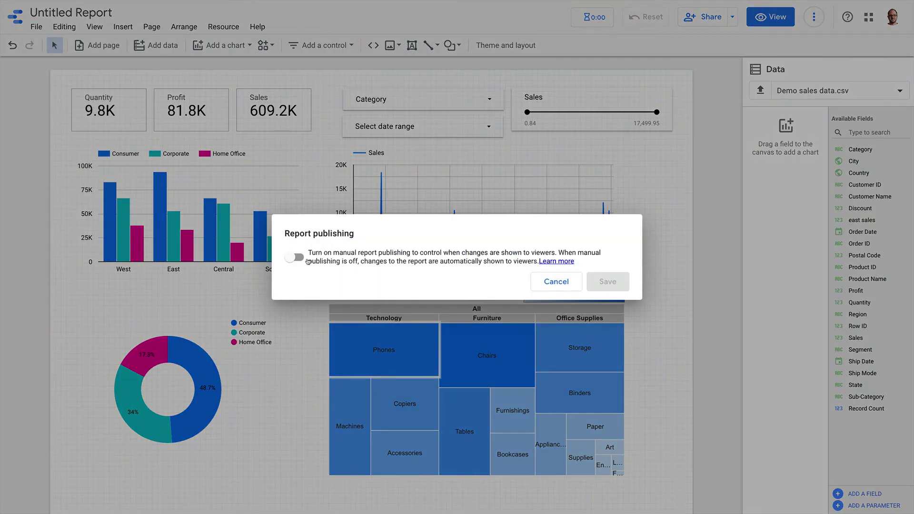
left_click(300, 258)
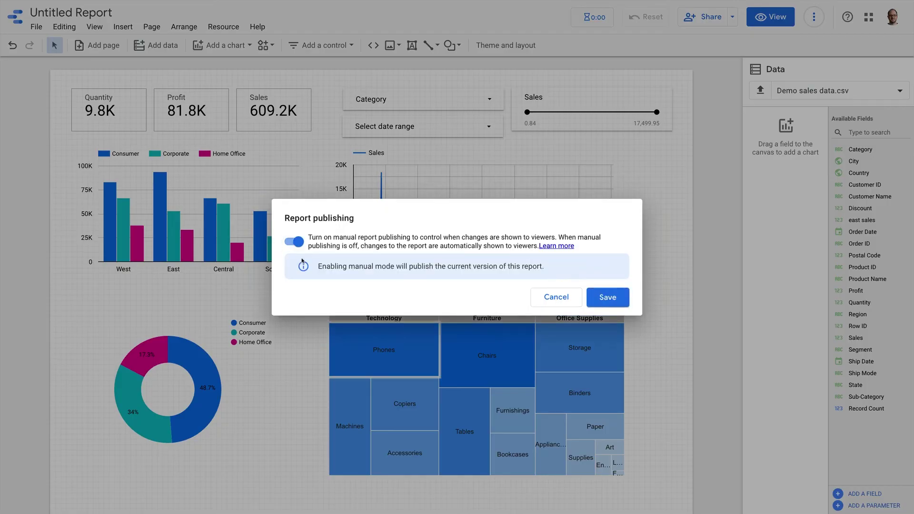
left_click(601, 296)
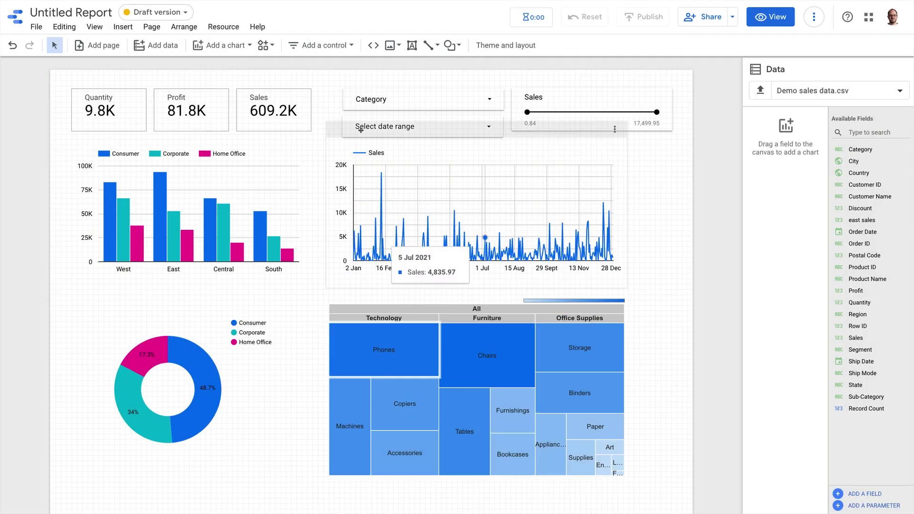
left_click(185, 16)
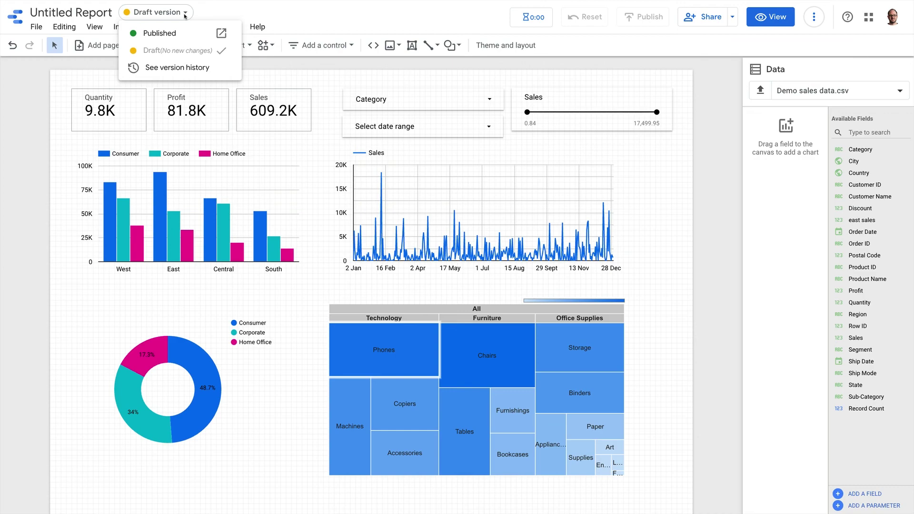
left_click(185, 16)
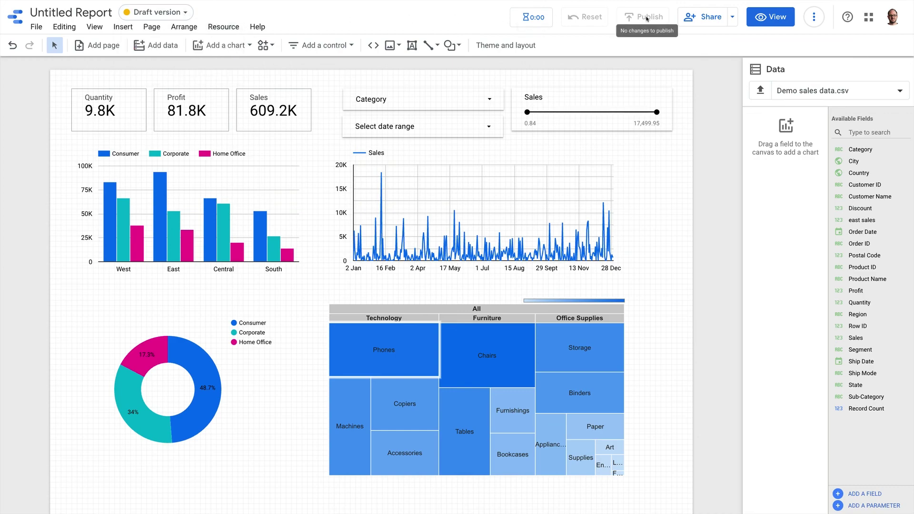